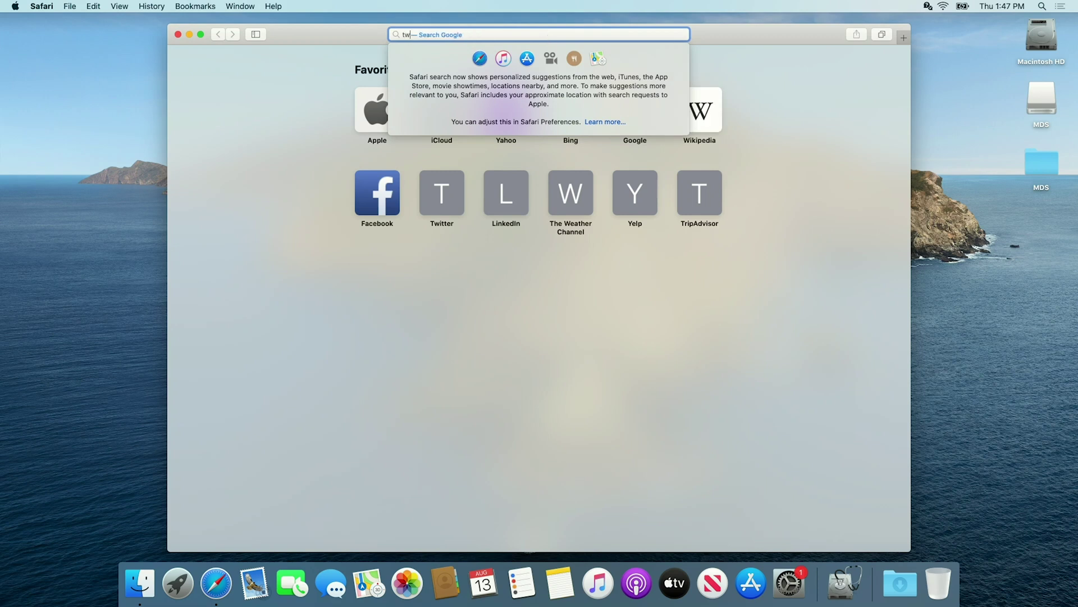
Download the free MDS disk image from twocanoes.com, allowing downloads from that site
text(s.com)
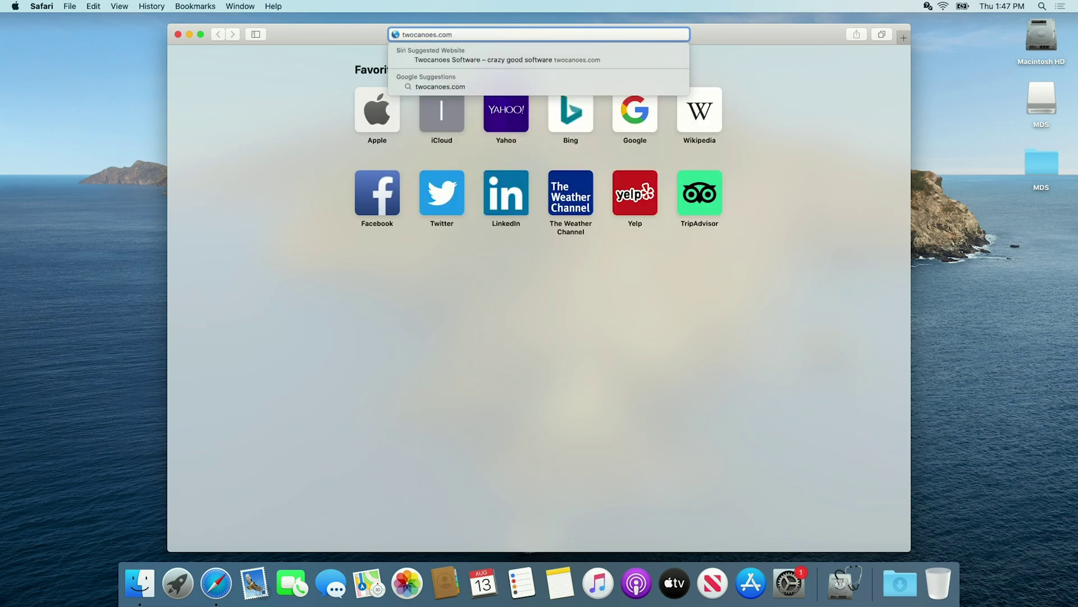
key(Return)
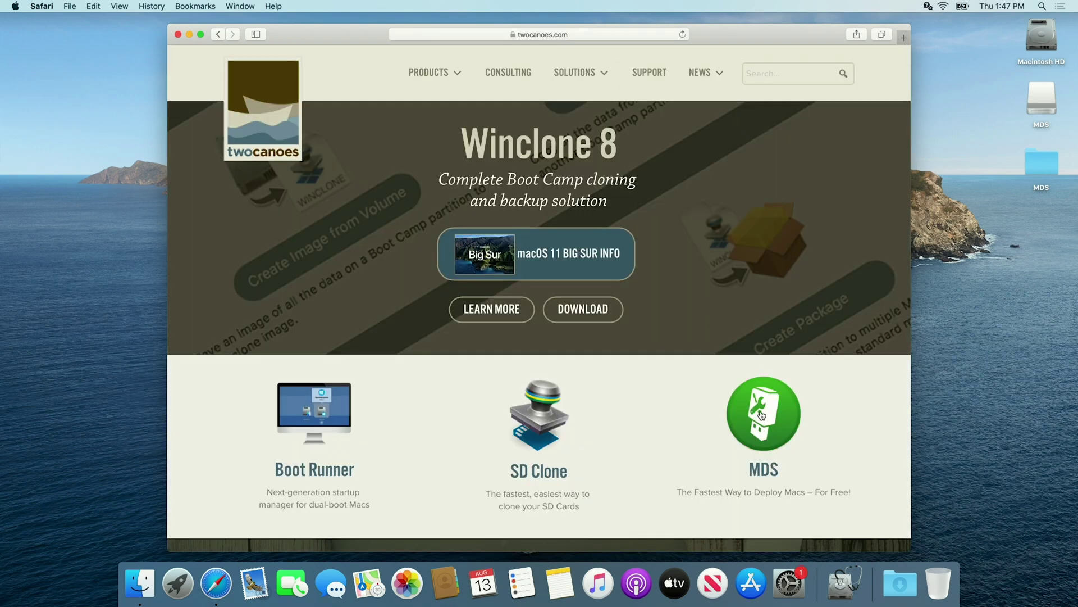
click(761, 417)
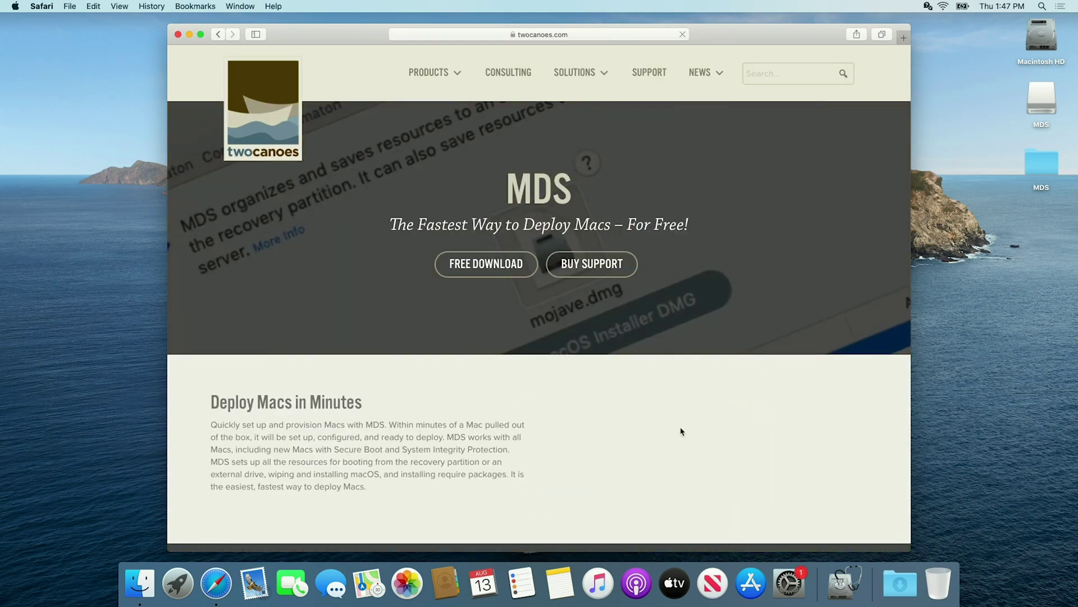
click(497, 270)
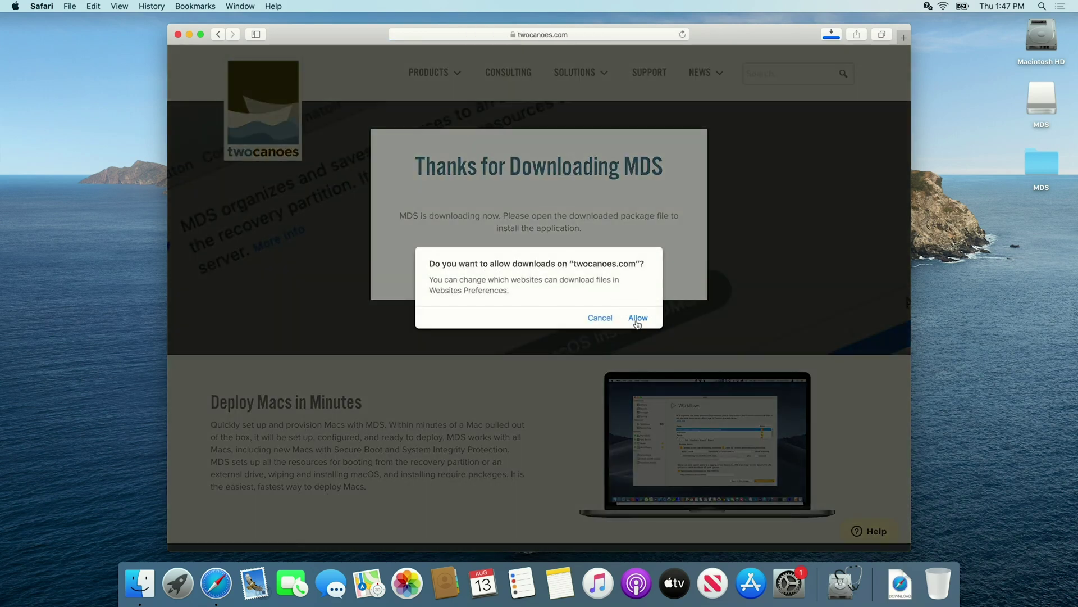
click(637, 319)
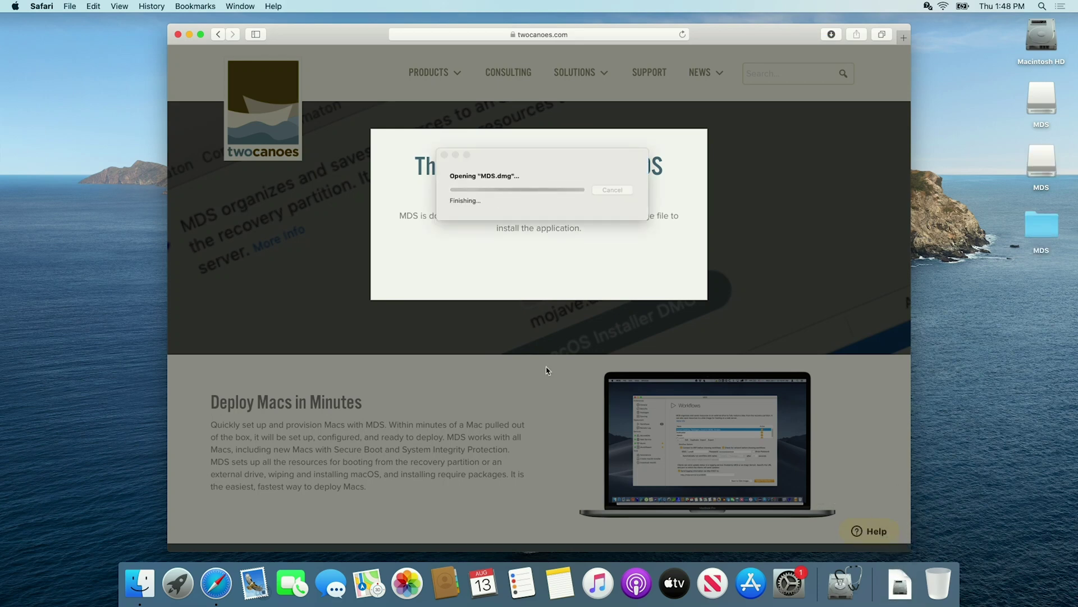
Install MDS from MDS.pkg, move the installer image to the Trash, and quit Safari
click(247, 125)
double_click(247, 124)
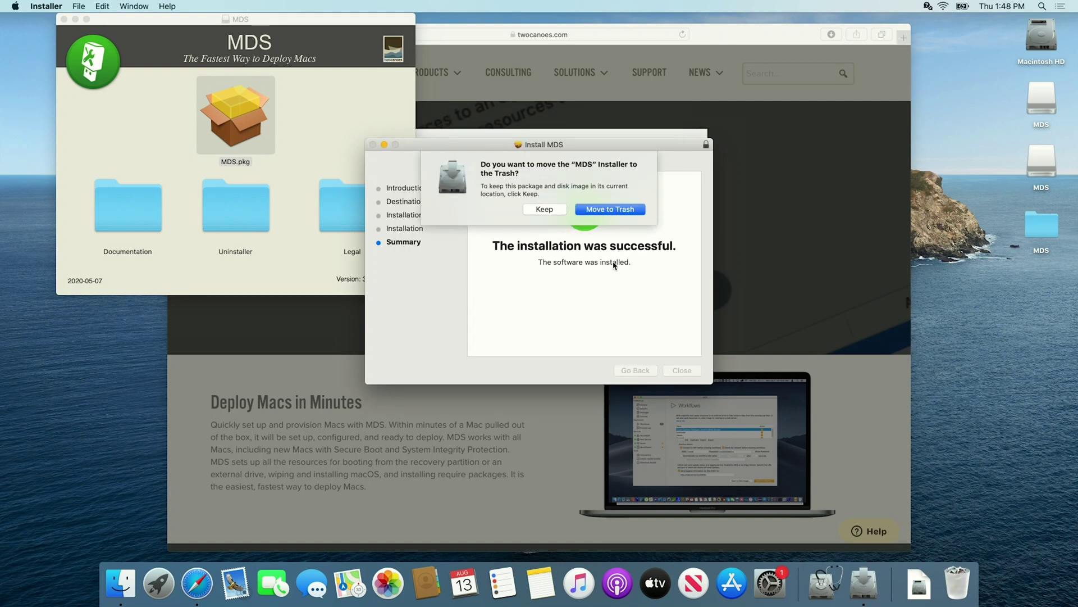
click(612, 211)
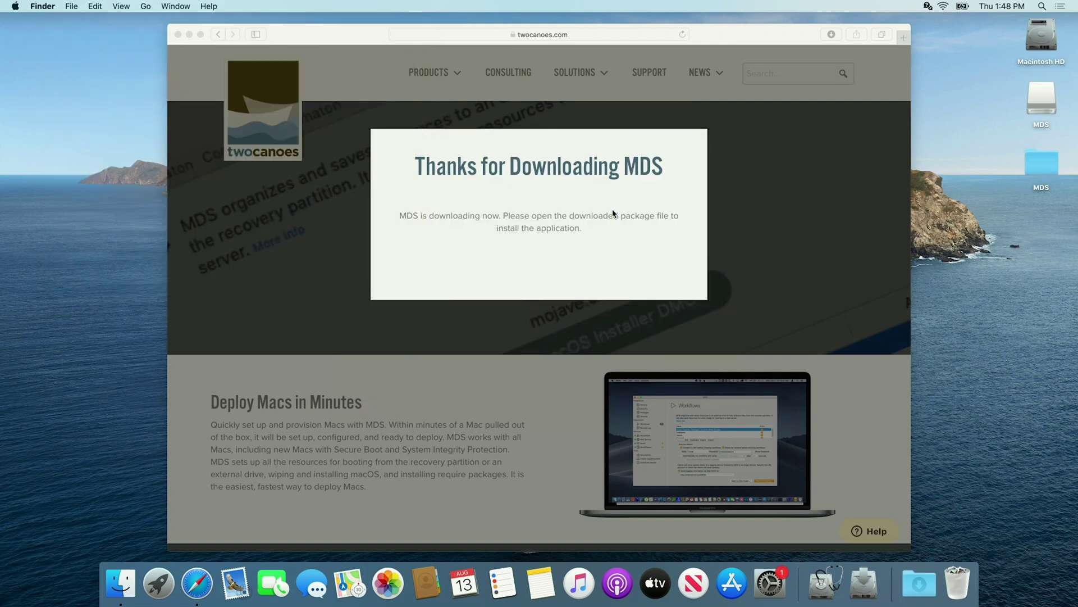
click(319, 38)
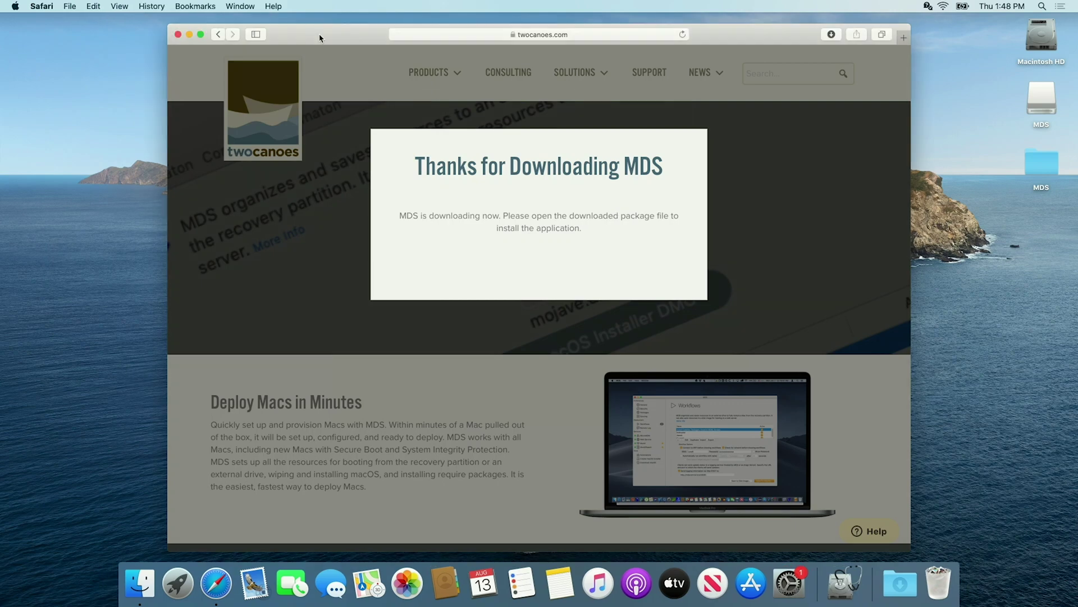
key(super+q)
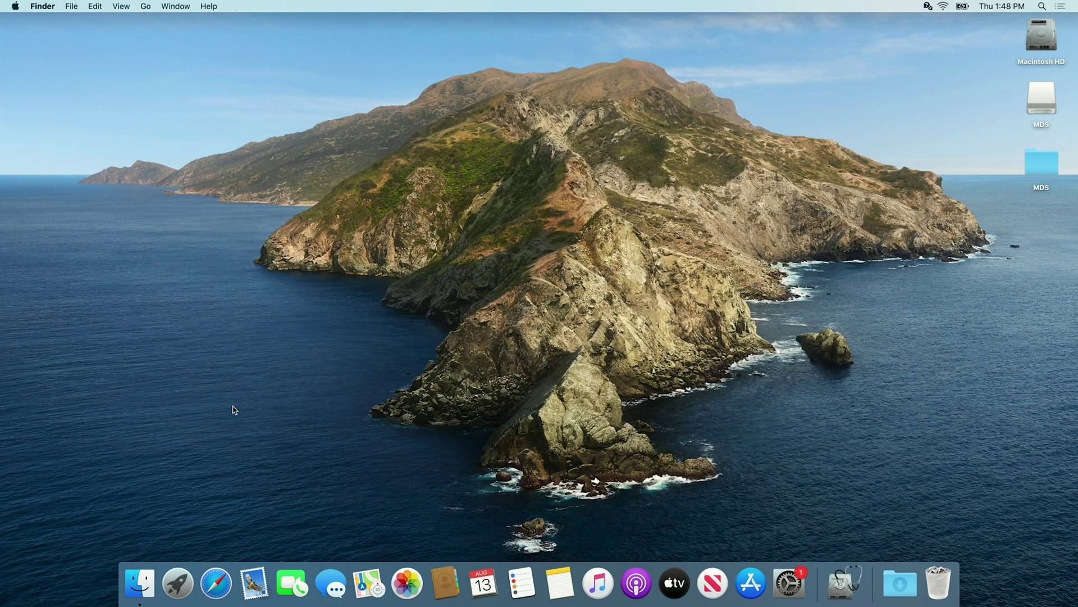
Launch MDS from Launchpad, skip creating the SSL certificate, and show the Workflows pane
click(184, 586)
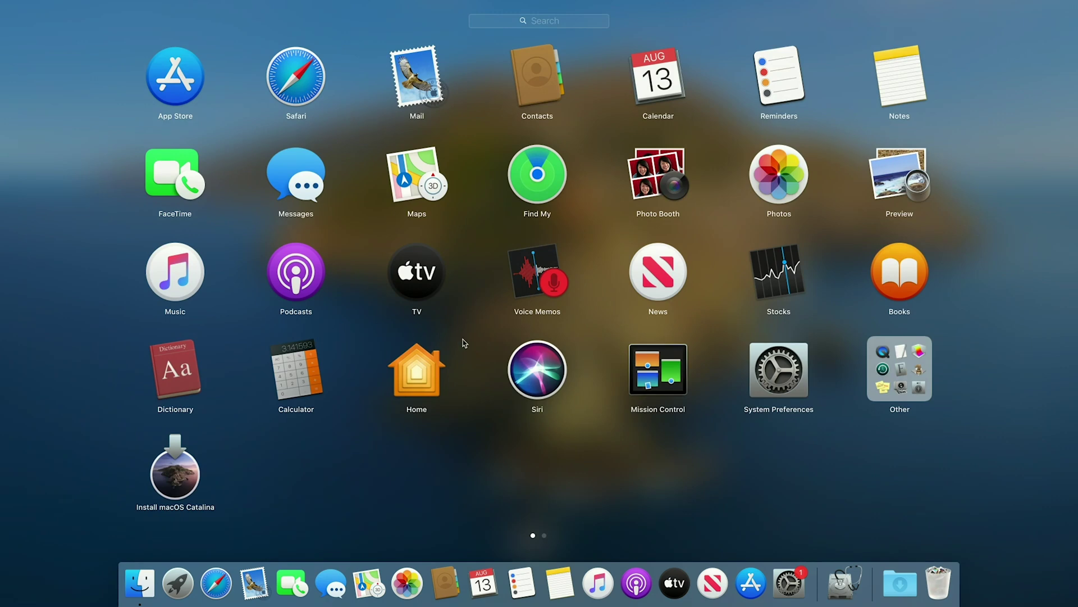
scroll(465, 343, right, 3)
click(299, 182)
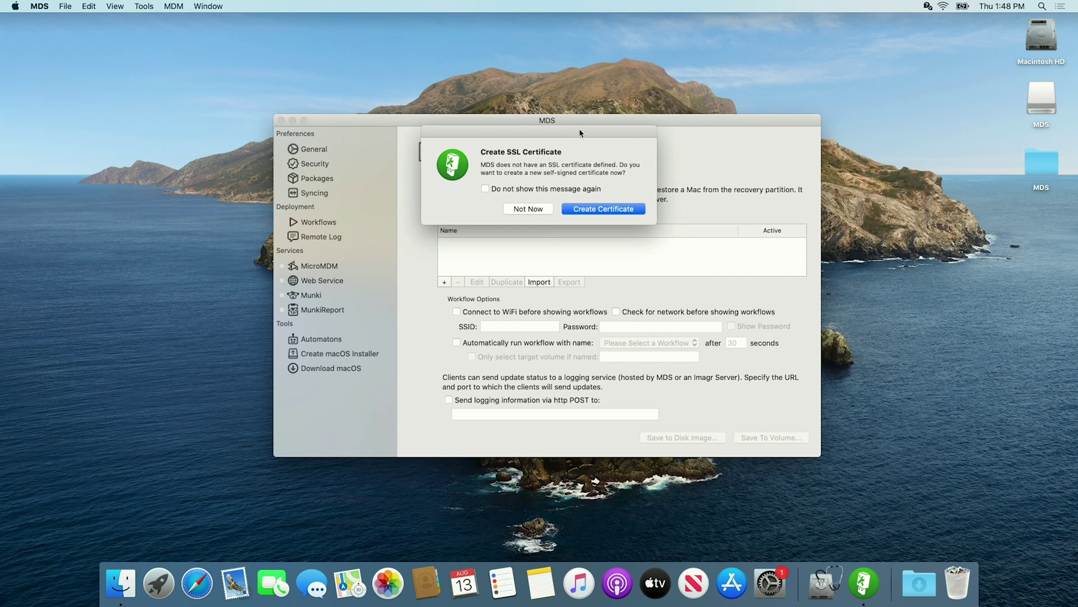
click(531, 209)
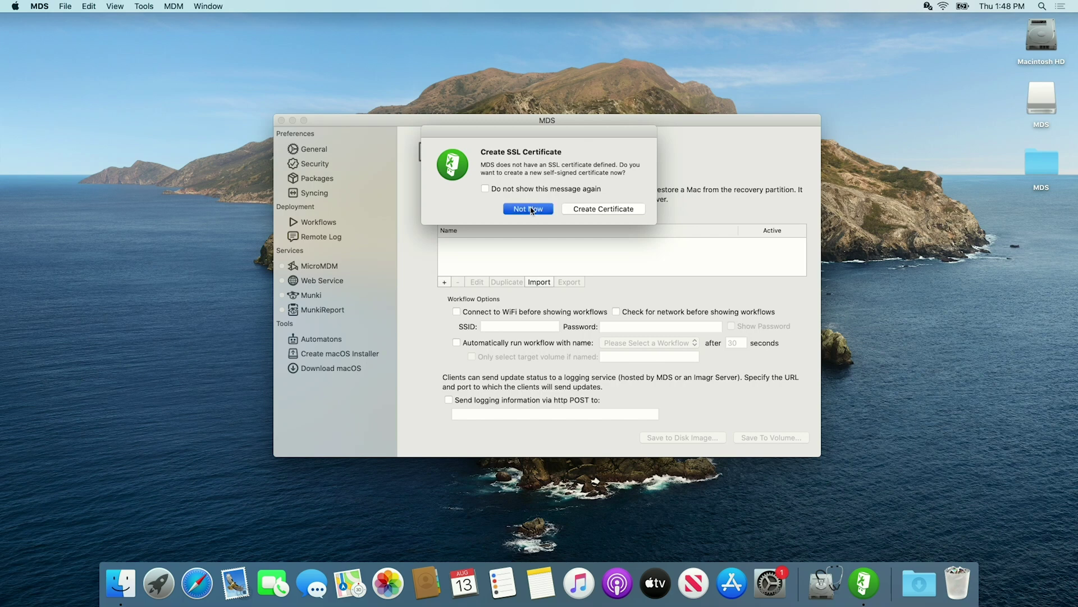
click(316, 225)
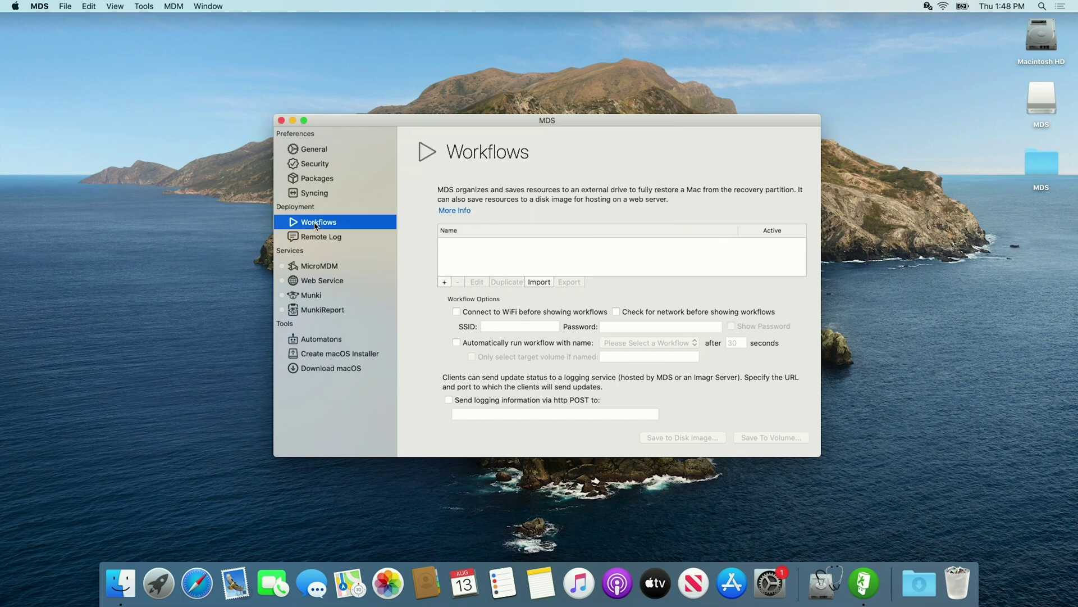
Add a workflow 'YouTube Test' described as installing Catalina, Chrome, Firefox, Microsoft Office and Munki
click(444, 281)
click(508, 163)
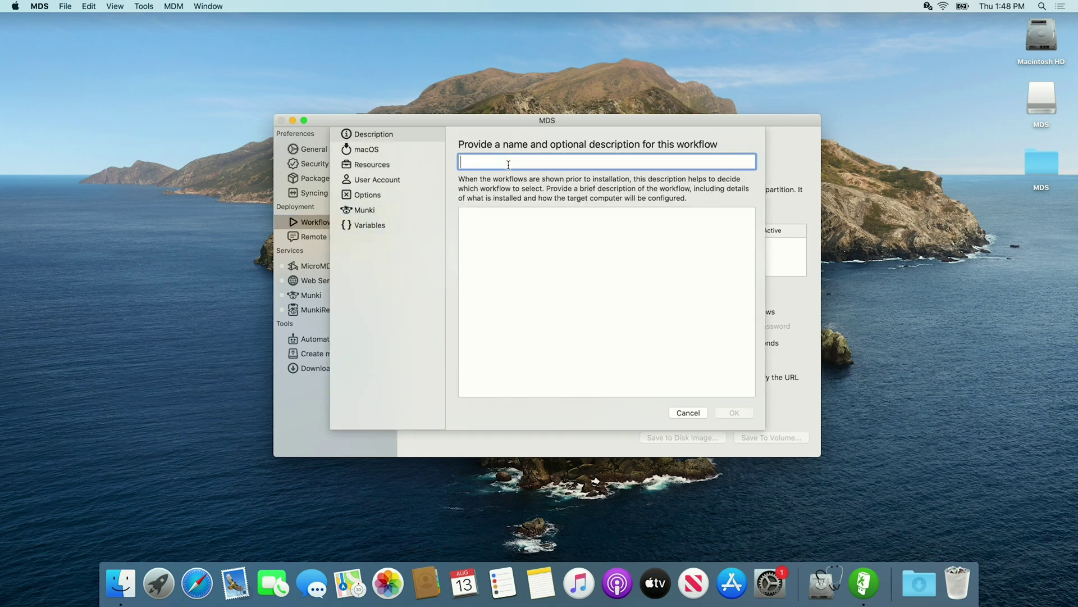
text(YouTu)
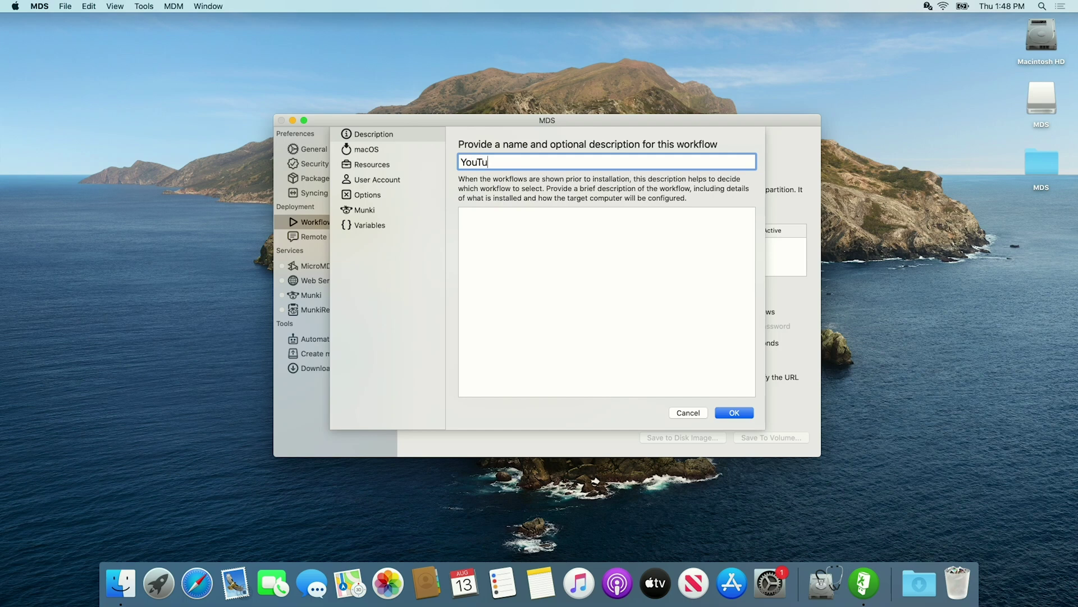
text(be Test)
click(493, 228)
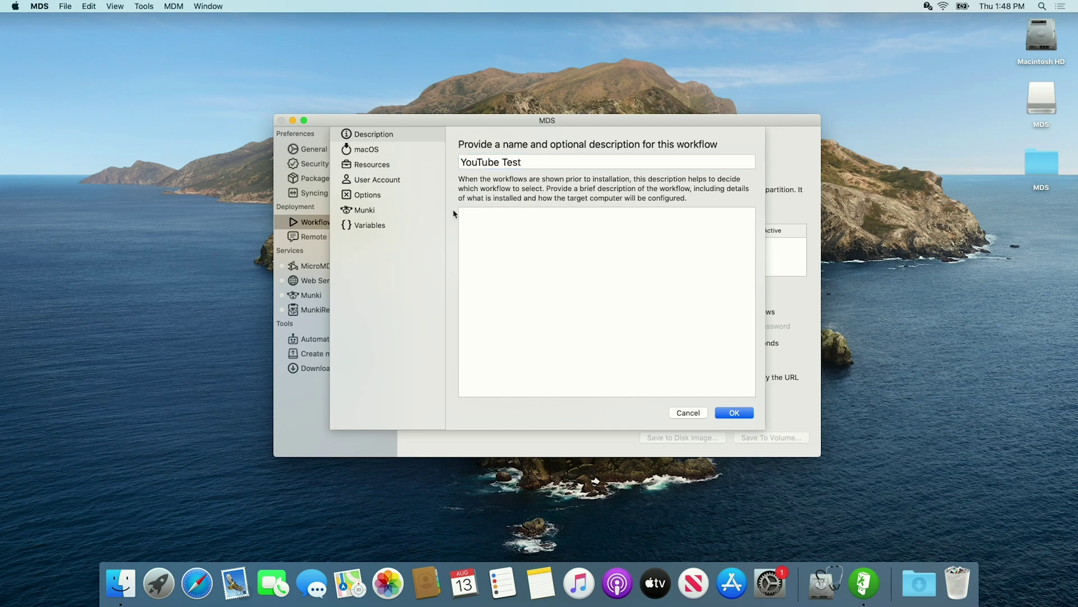
text(Insta)
text(ll mac)
text(OS Catalina )
text(Google)
text( Chrome )
text(Mozilla Firefox )
text(Microsoft Office )
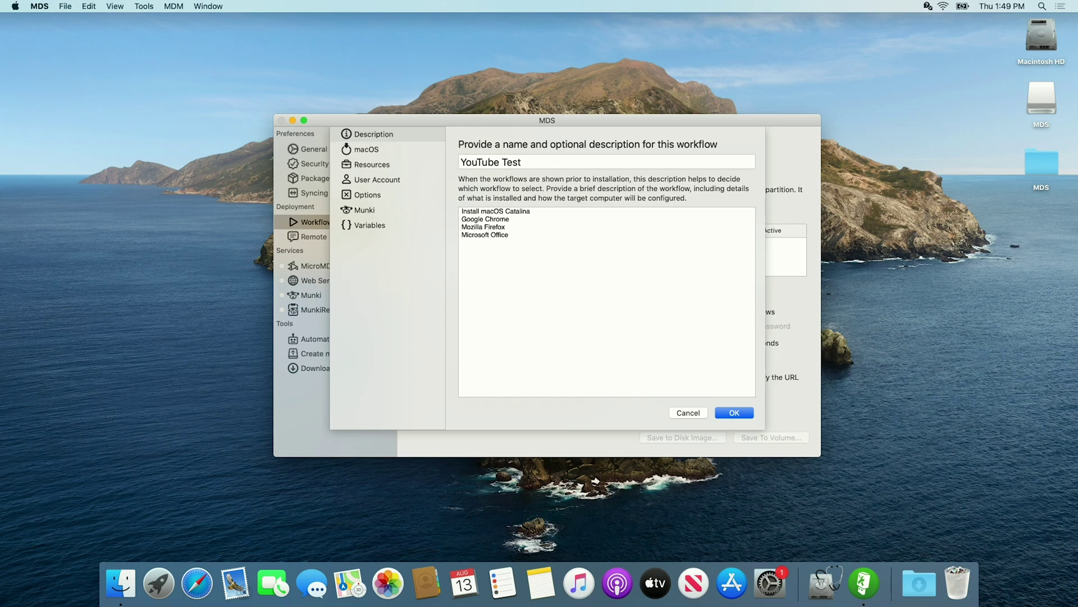
text(Munki)
Make the workflow install macOS using the local Install macOS Catalina.app installer
click(359, 151)
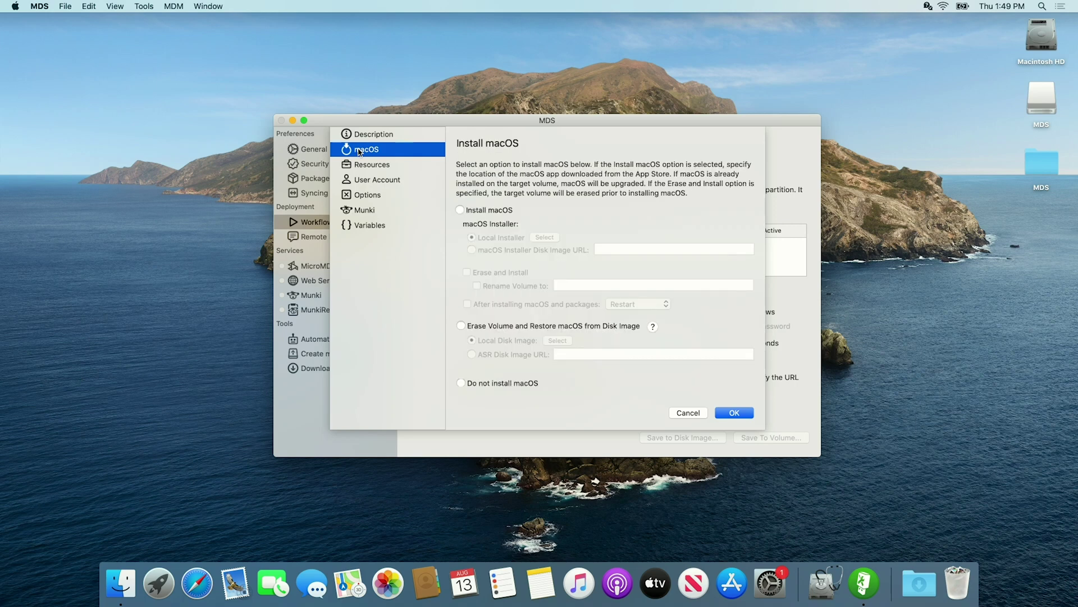
click(460, 210)
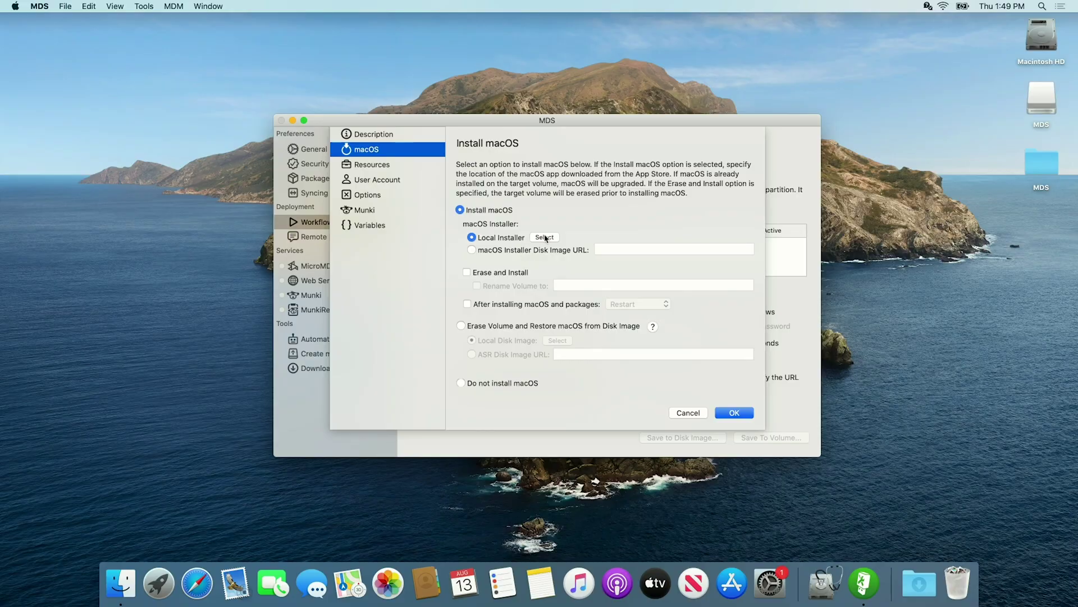
click(545, 238)
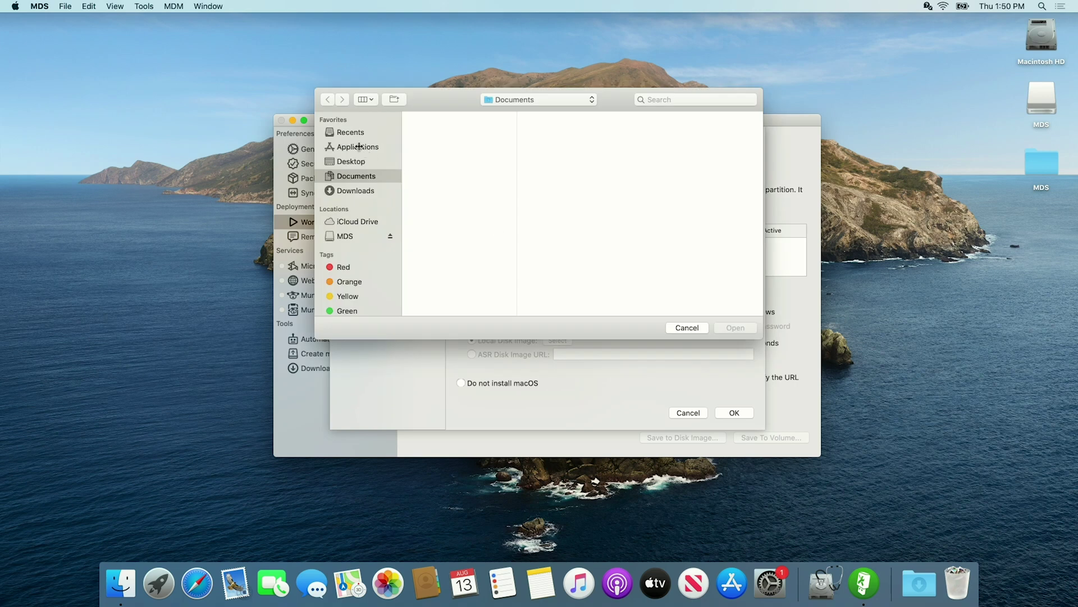
click(359, 146)
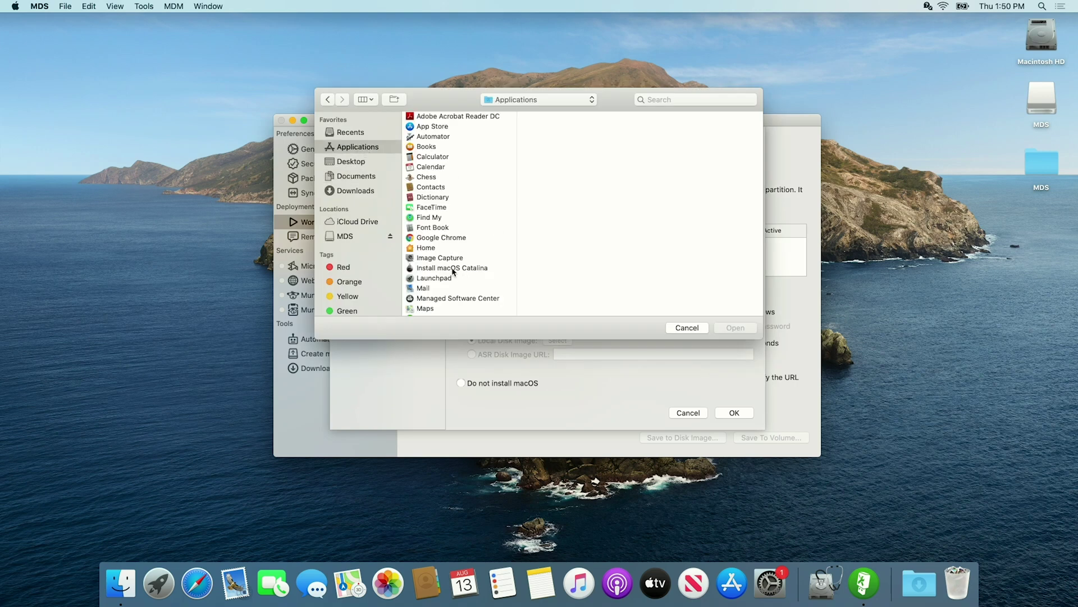
click(453, 269)
click(475, 267)
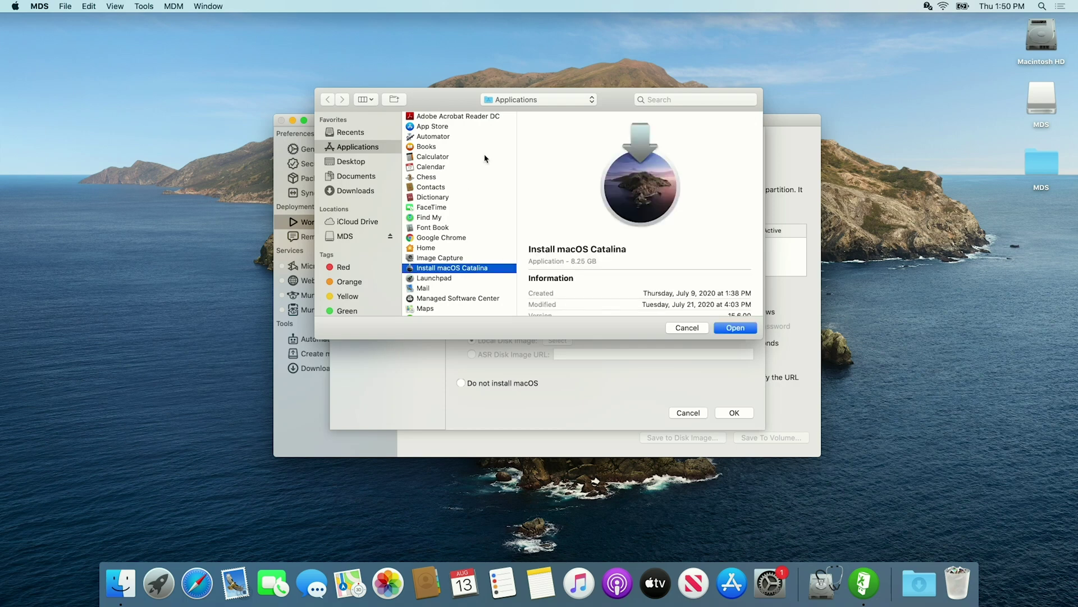
click(736, 328)
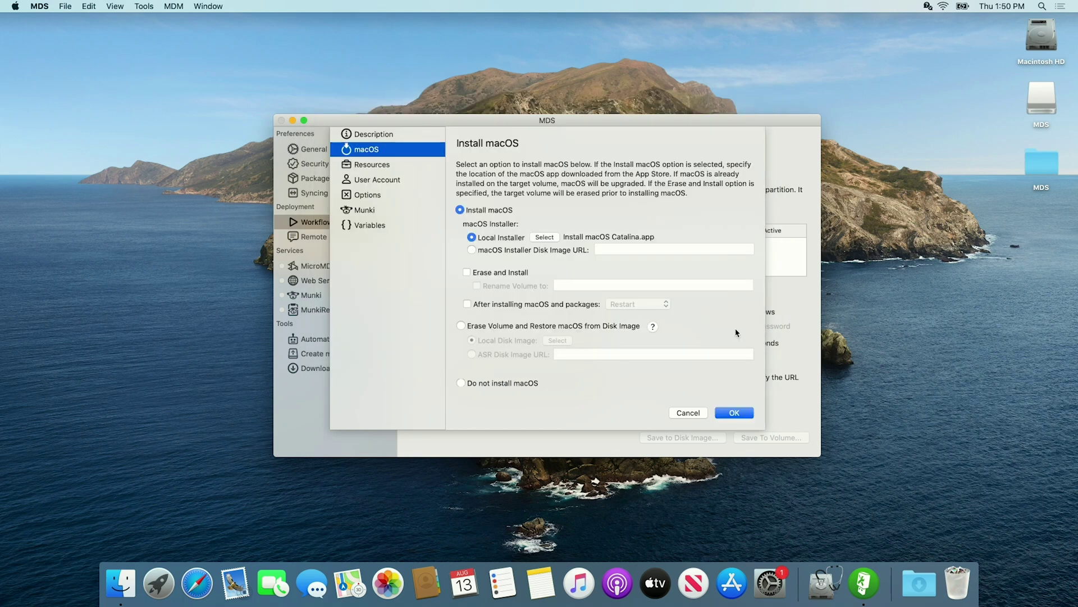
Turn on Erase and Install, rename the volume to 'Macintosh HD', and restart afterwards
click(466, 273)
click(477, 286)
click(579, 285)
text(Mac)
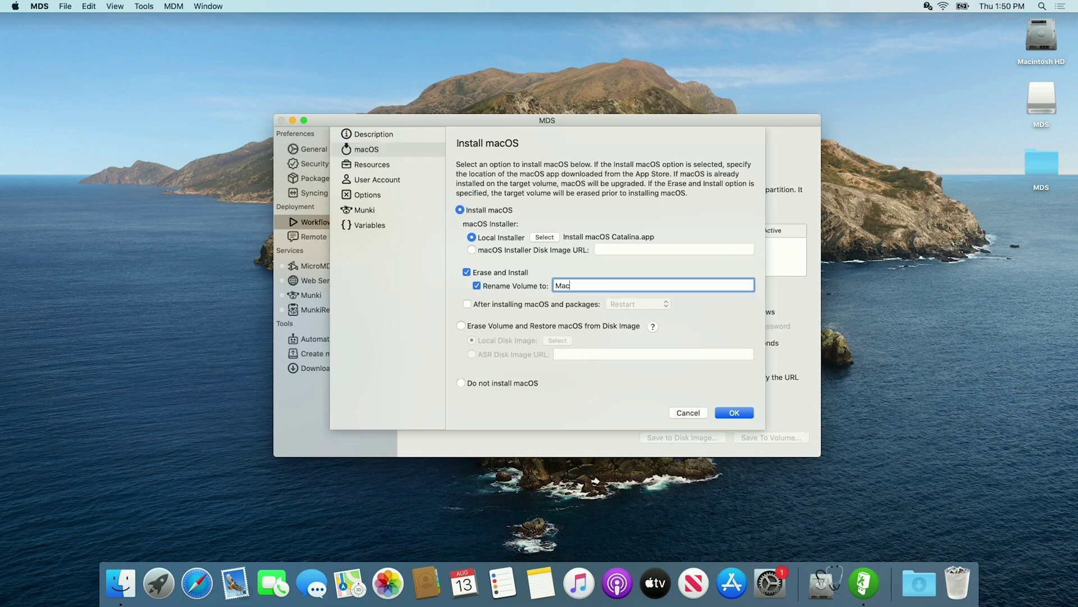
text(intosh HD)
click(482, 305)
Set the workflow's Packages & Apps folder to Desktop > MDS > Packages
click(375, 166)
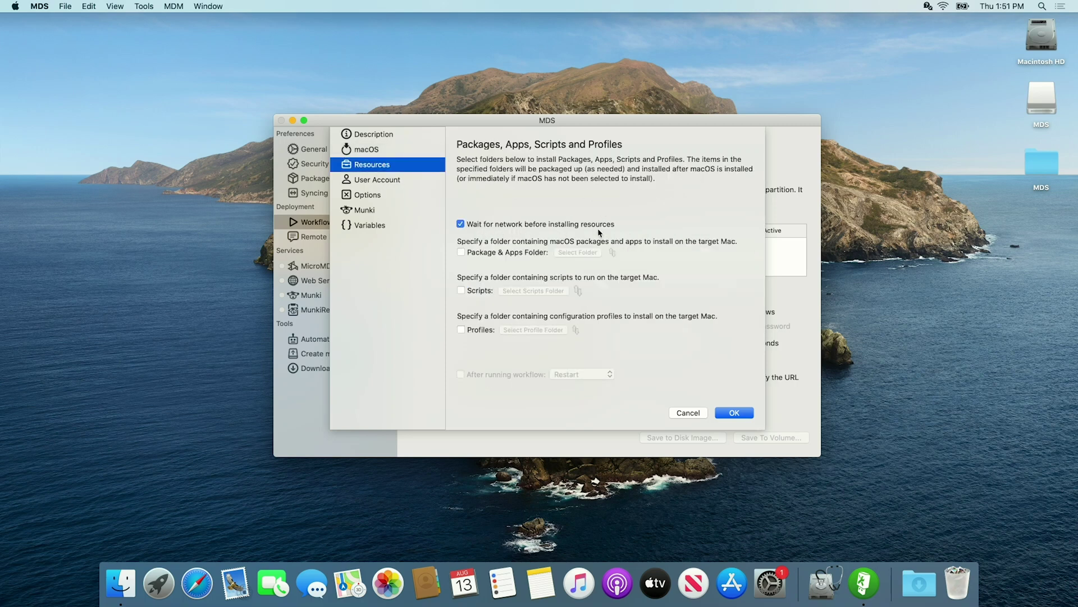
click(460, 252)
click(579, 253)
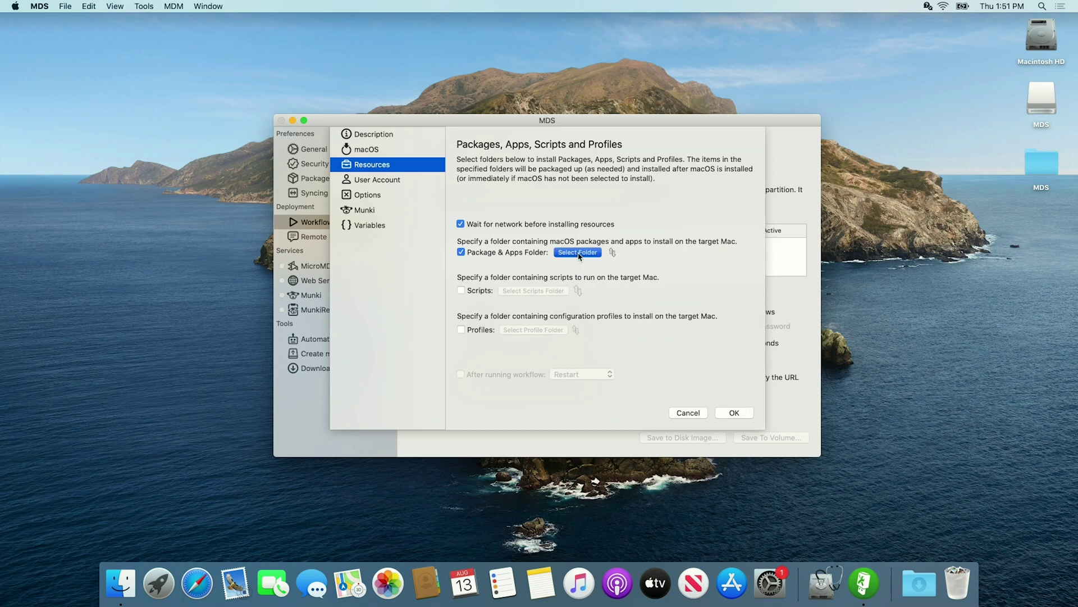
click(352, 178)
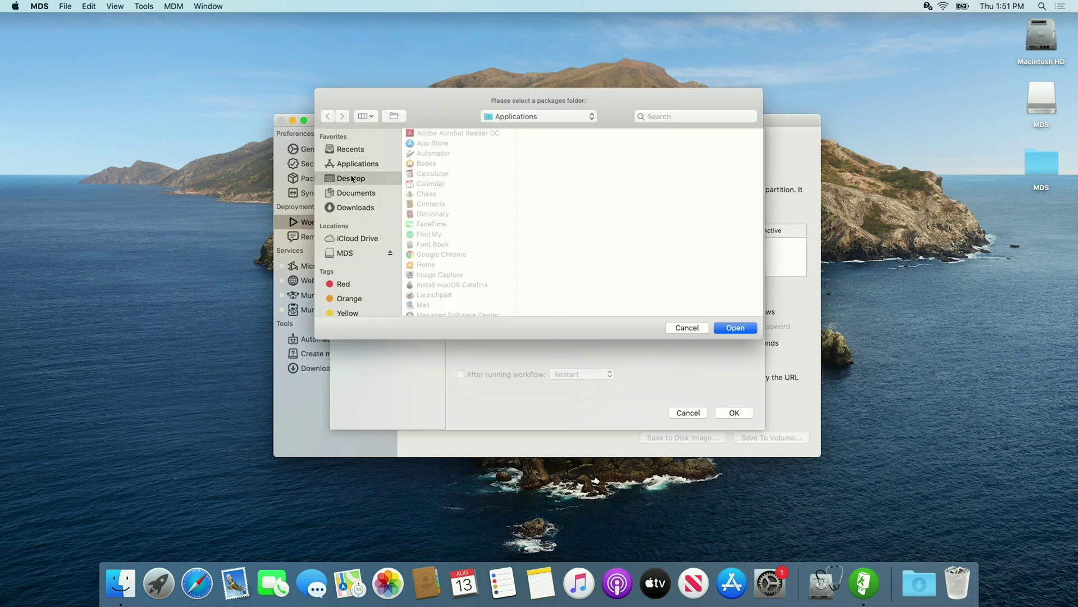
click(452, 134)
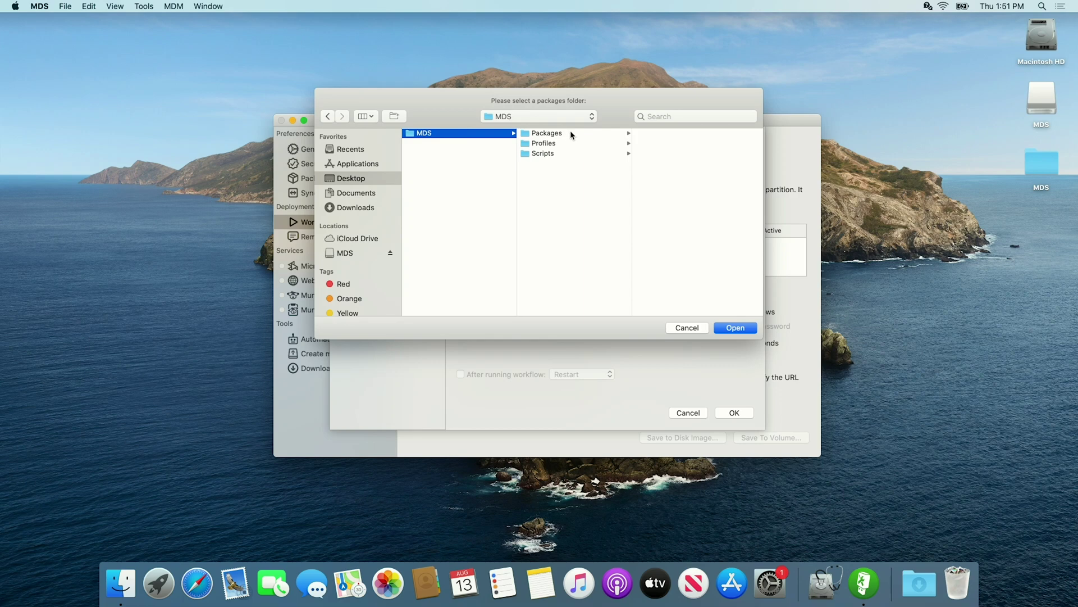
click(570, 134)
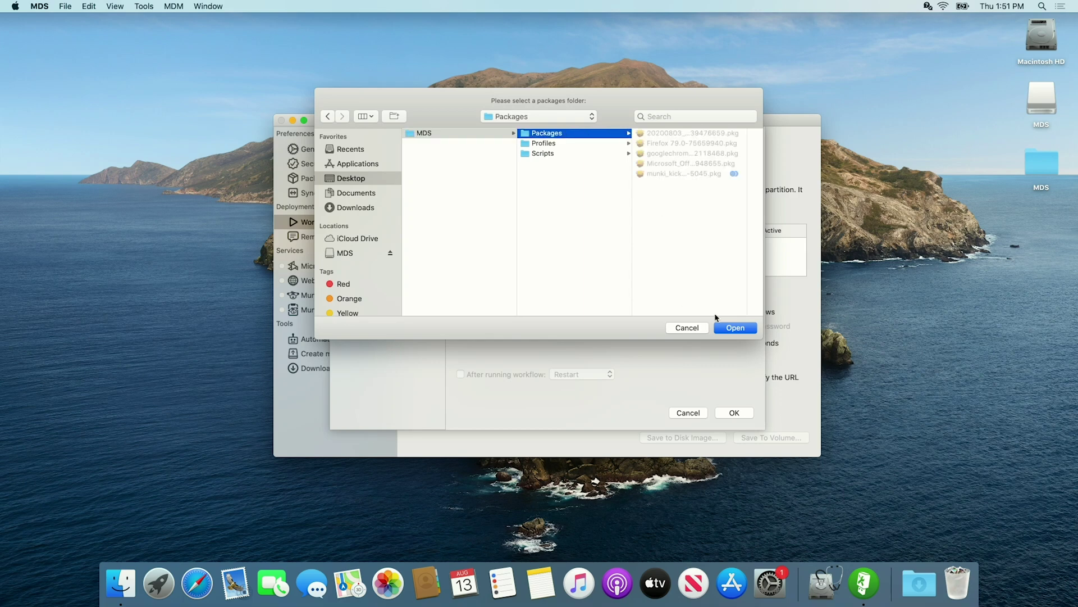
click(737, 330)
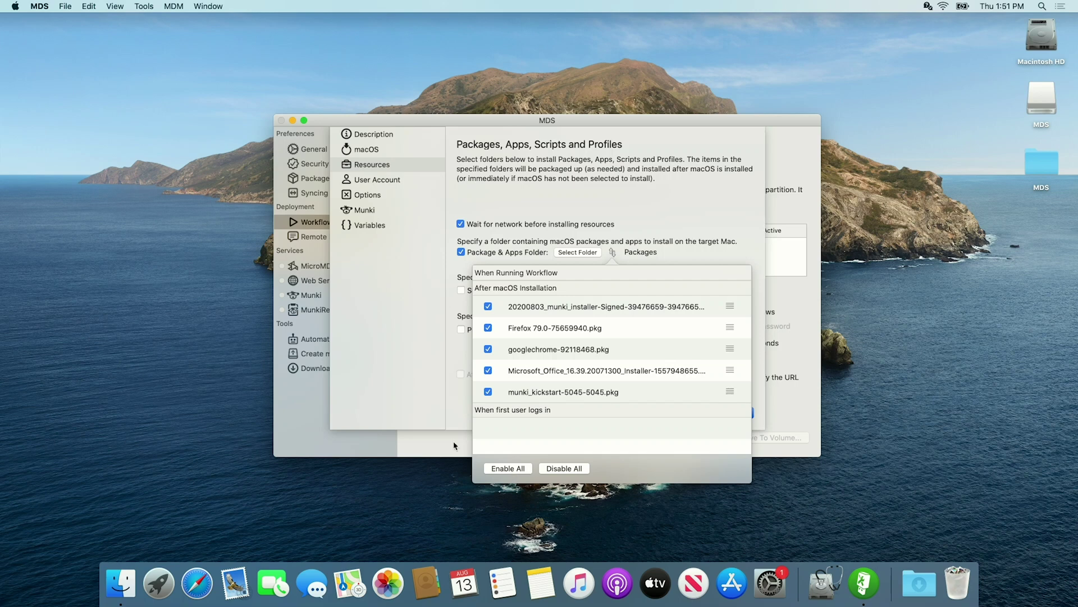
click(418, 335)
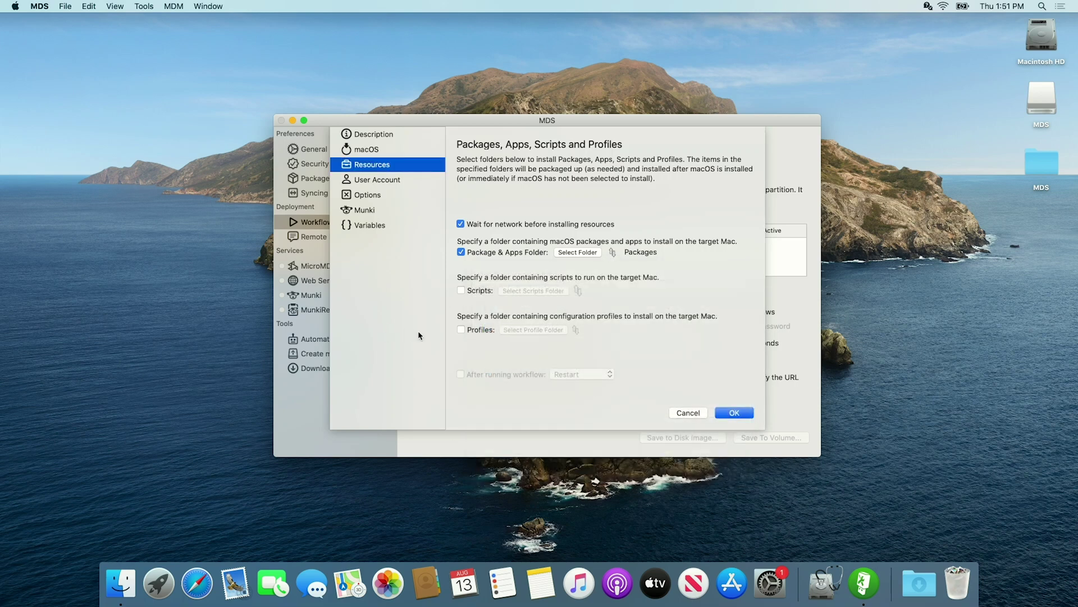
Enable running scripts from the MDS > Scripts folder
click(461, 290)
click(560, 292)
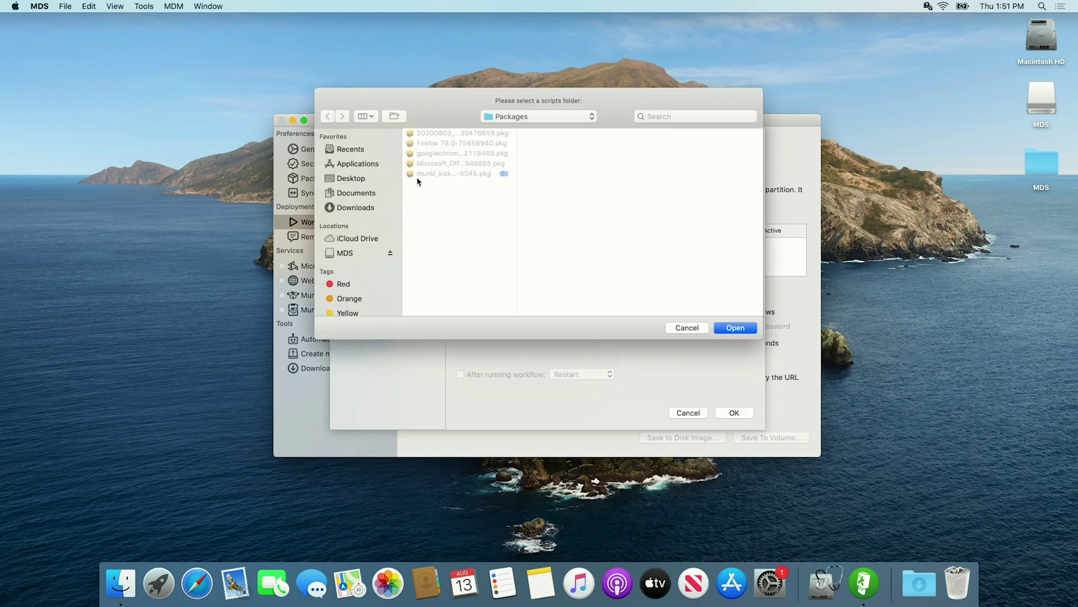
click(501, 119)
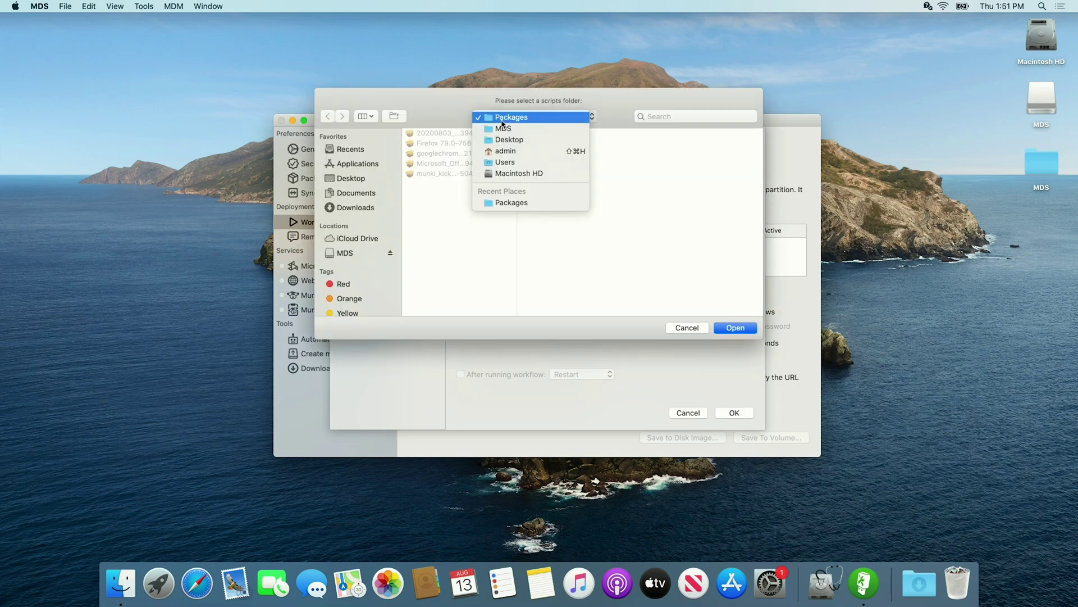
click(526, 128)
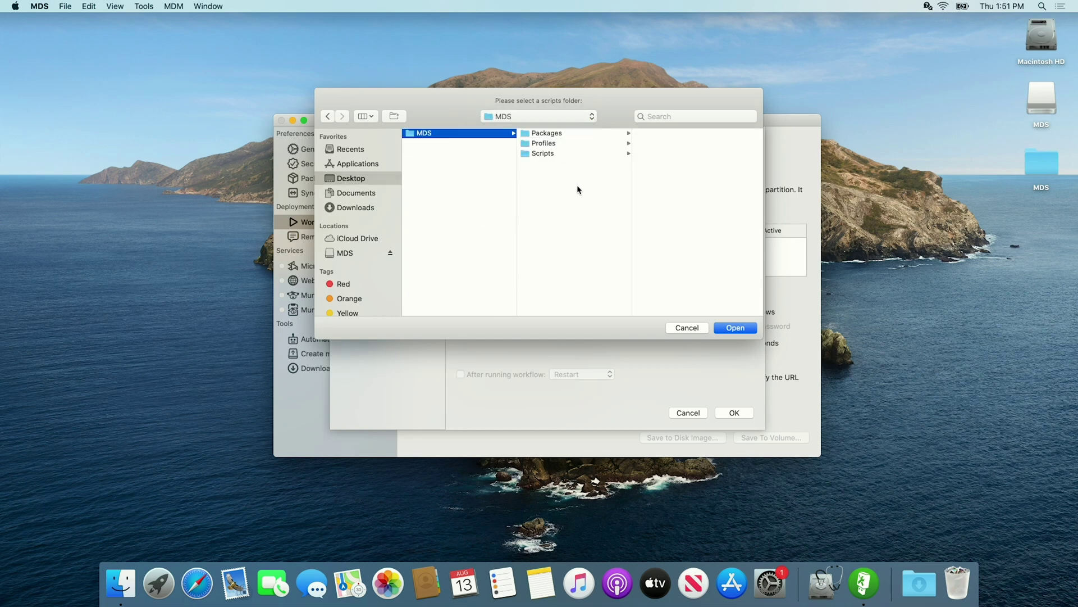
click(551, 153)
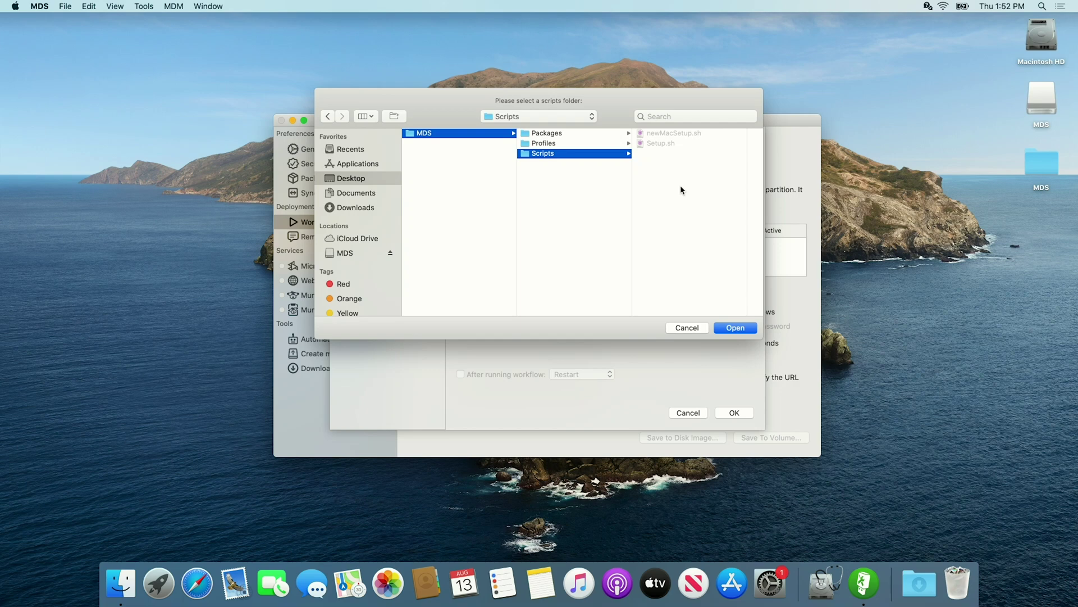
click(731, 327)
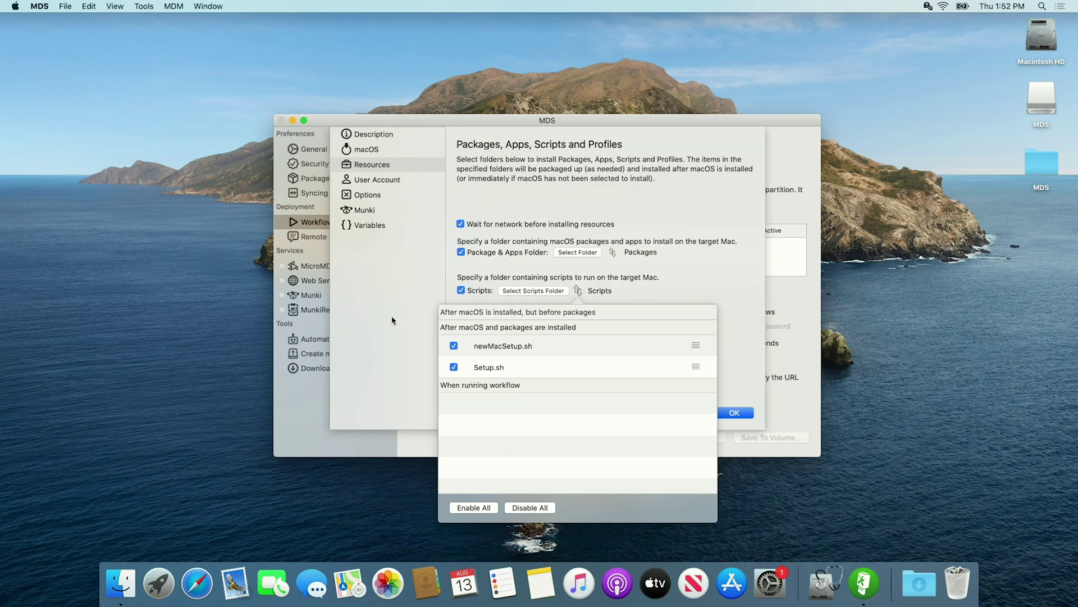
click(379, 273)
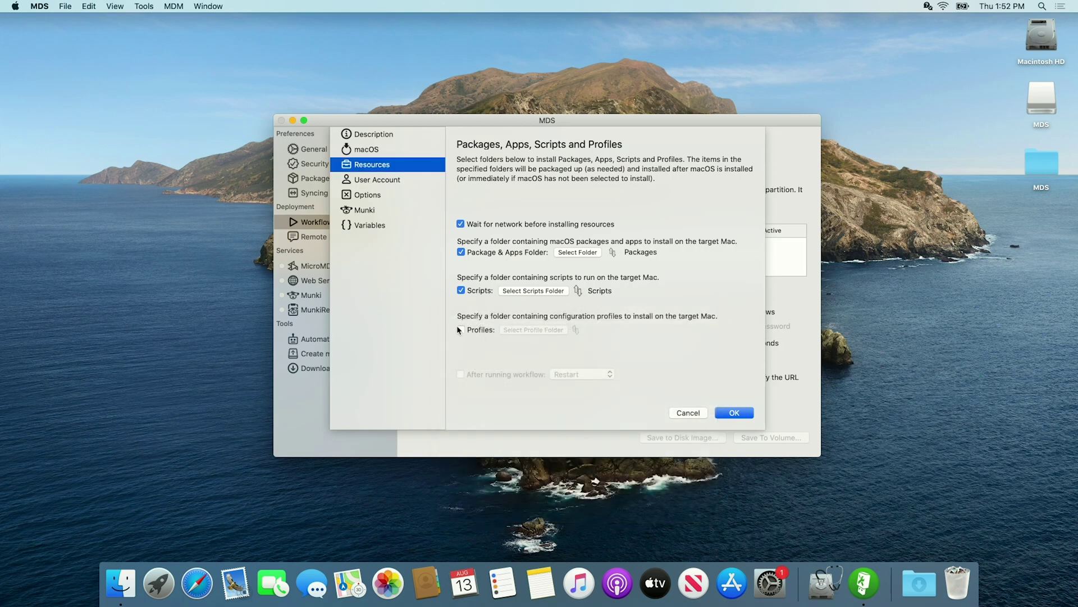
Enable installing configuration profiles from the MDS > Profiles folder
click(460, 329)
click(544, 331)
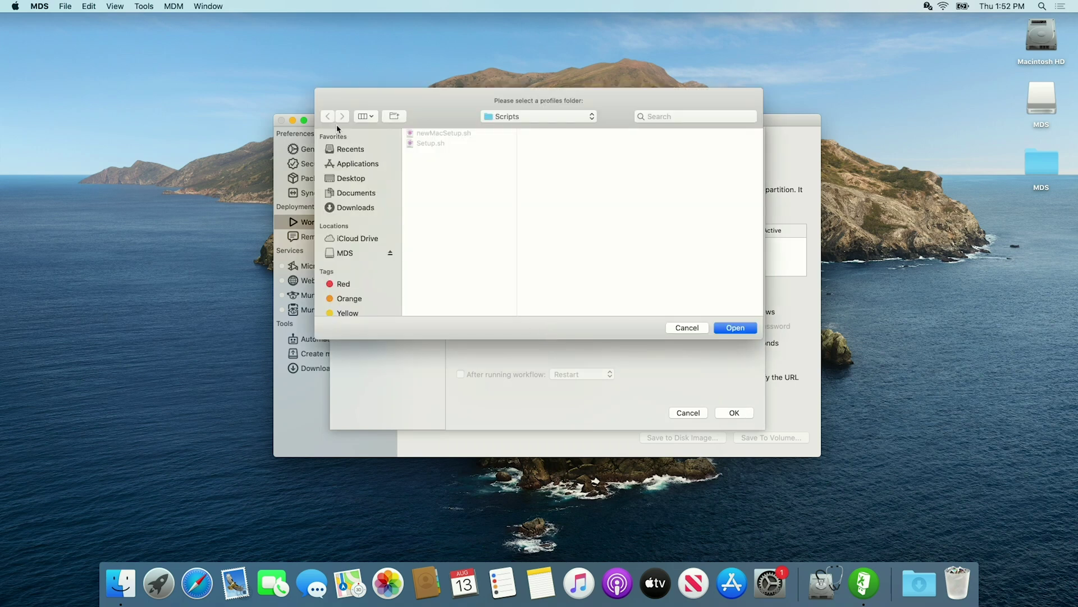
click(494, 116)
click(502, 130)
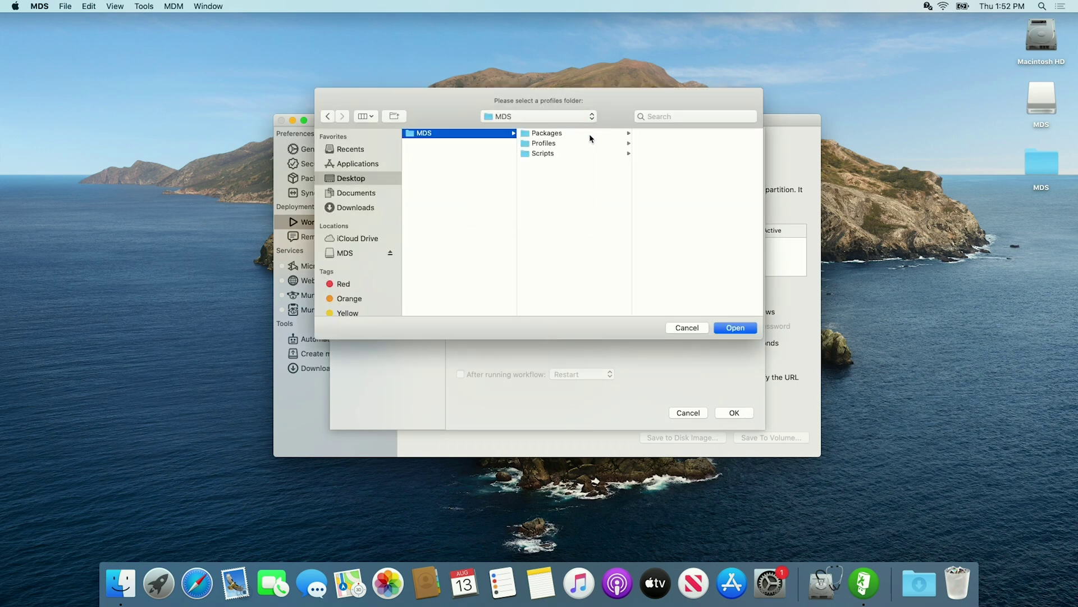
click(549, 144)
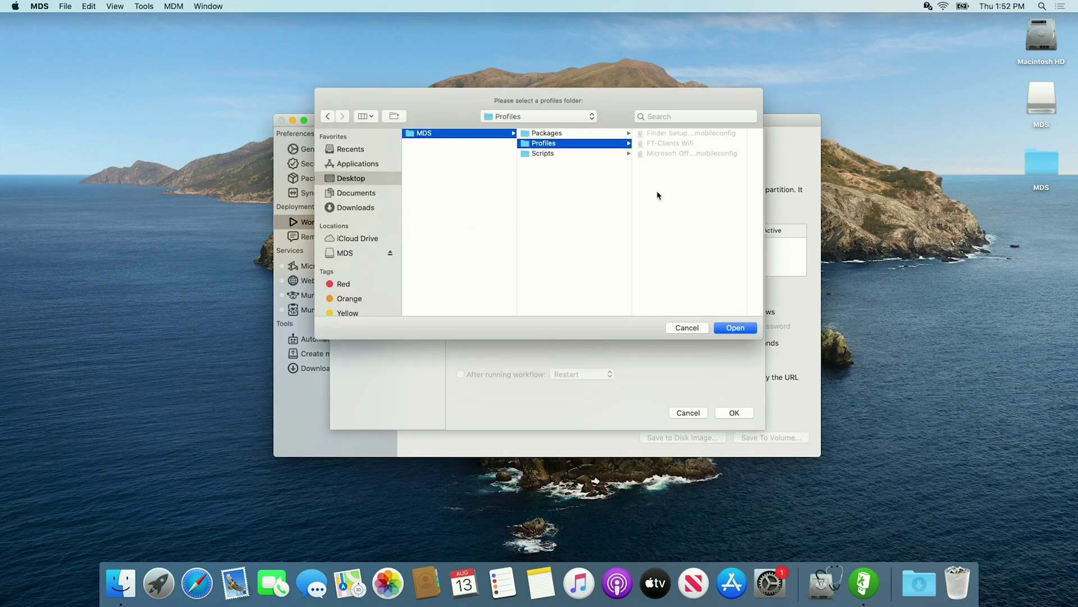
click(741, 328)
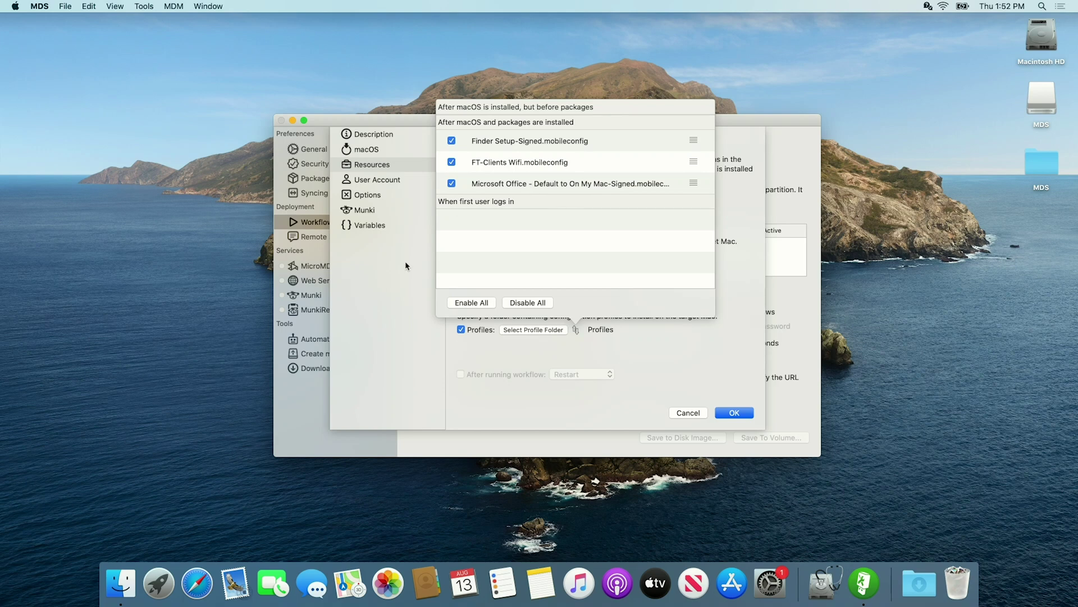
click(402, 275)
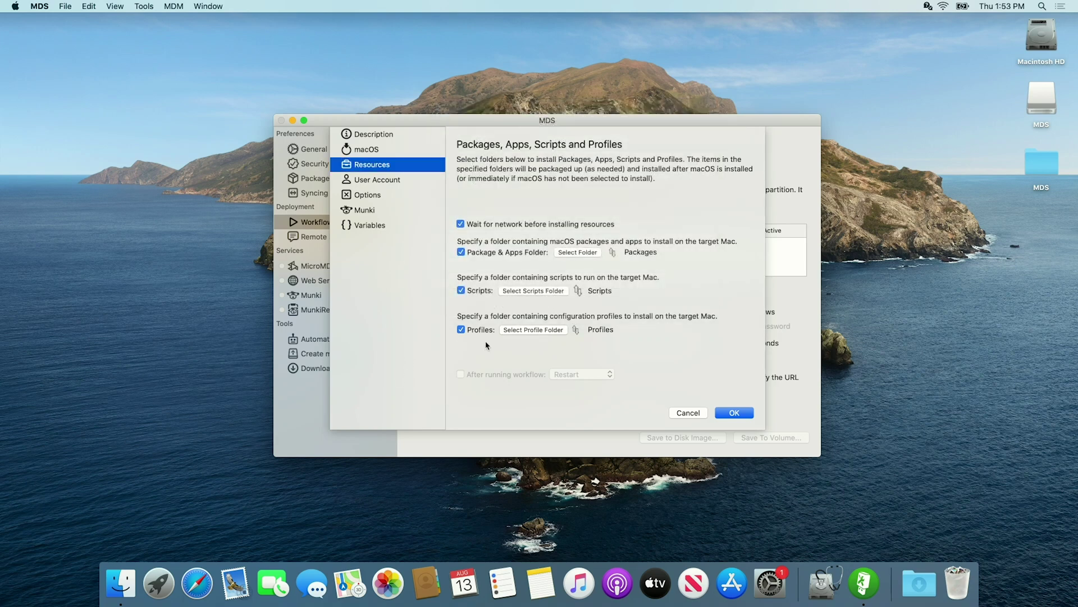
Add a hidden admin account 'administrator', short name 'admin', with an account password
click(390, 180)
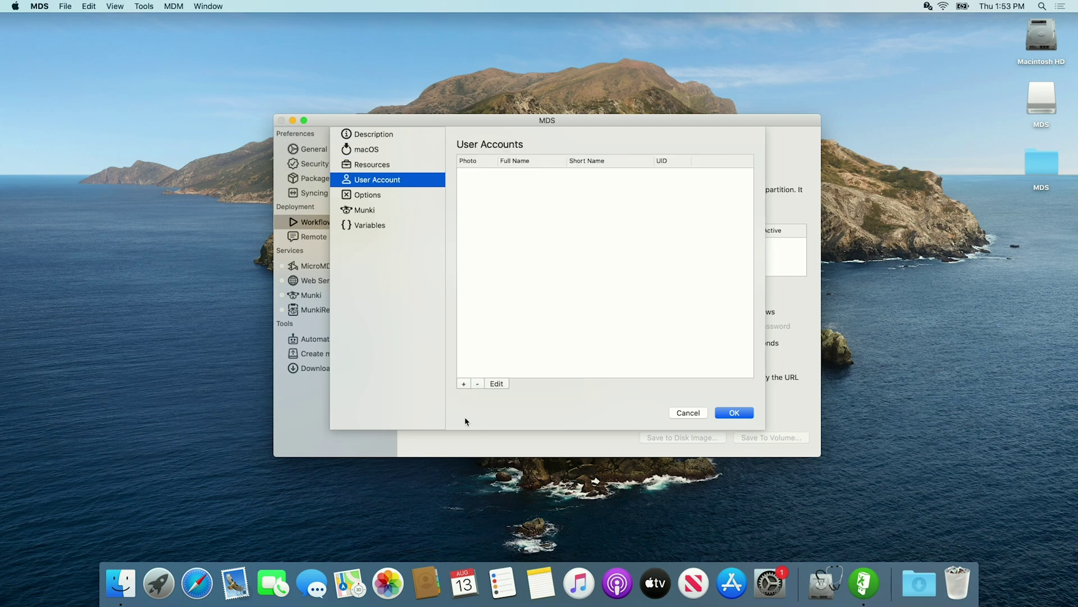
click(464, 383)
text(adm)
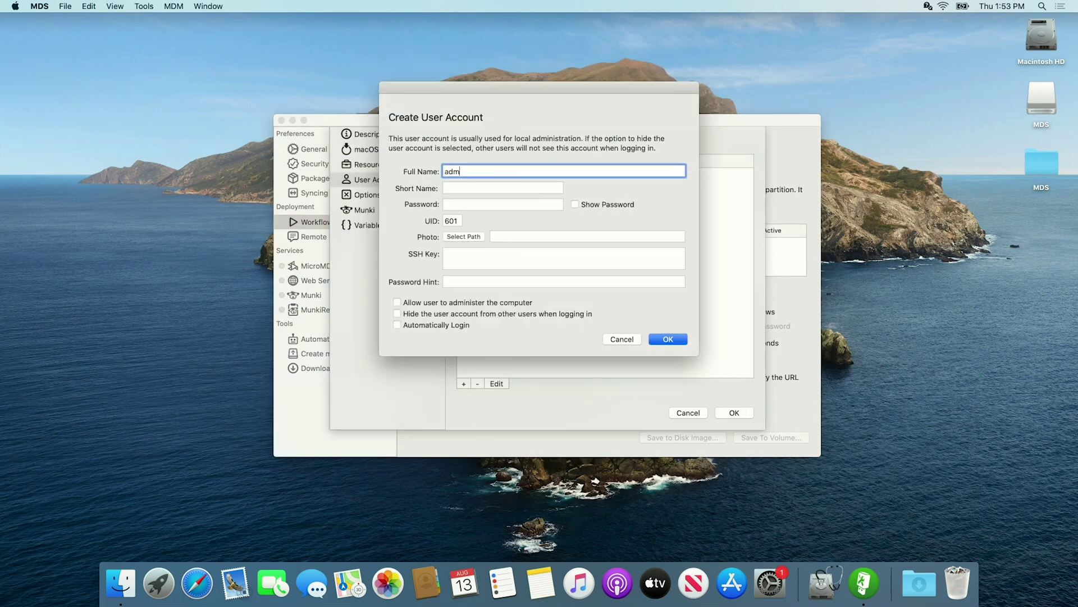
text(inistrator)
key(Tab)
text(admin)
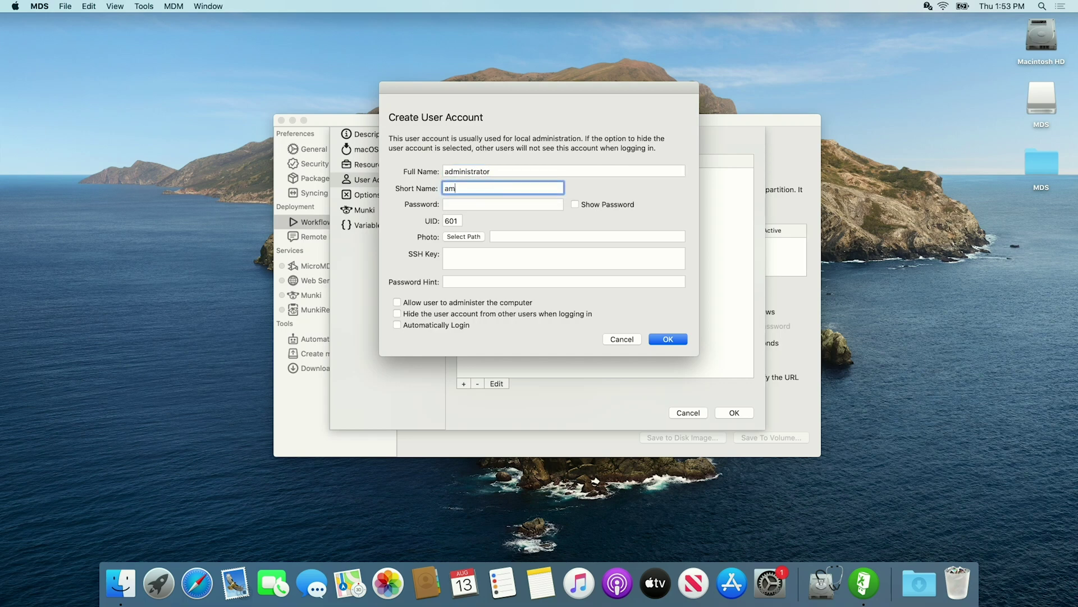
key(Tab)
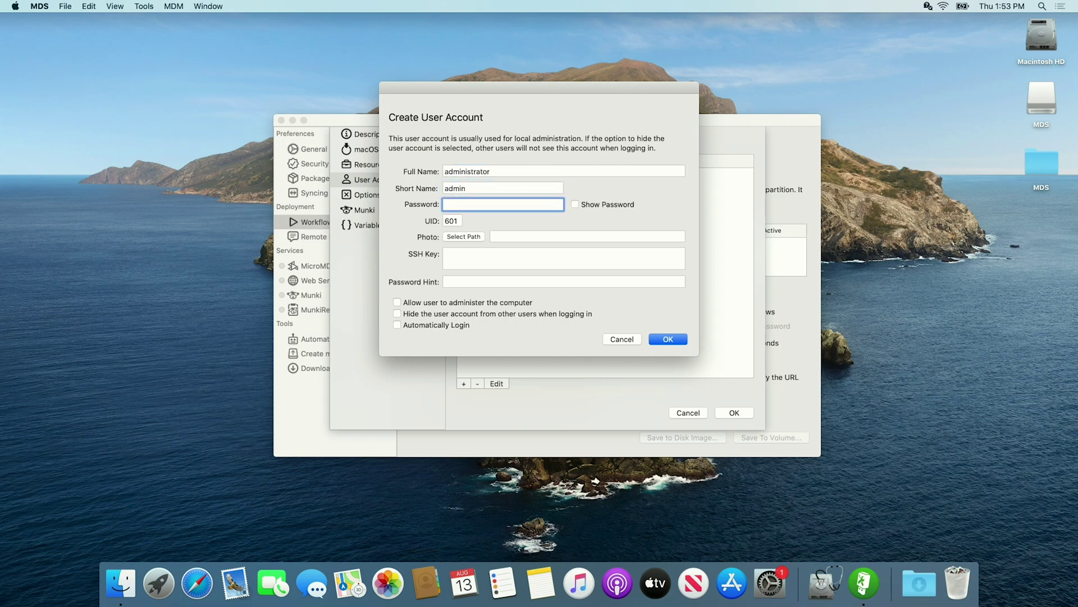
text(1234567)
click(398, 302)
click(397, 315)
click(669, 339)
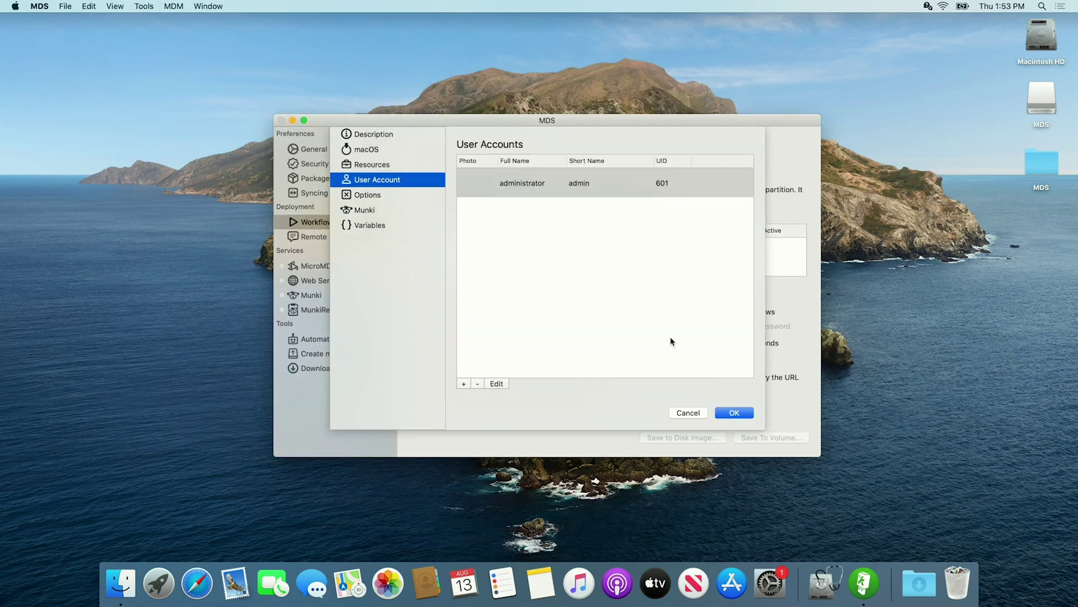
Make the target Mac join the FT-Clients Wi-Fi network with its password
click(366, 195)
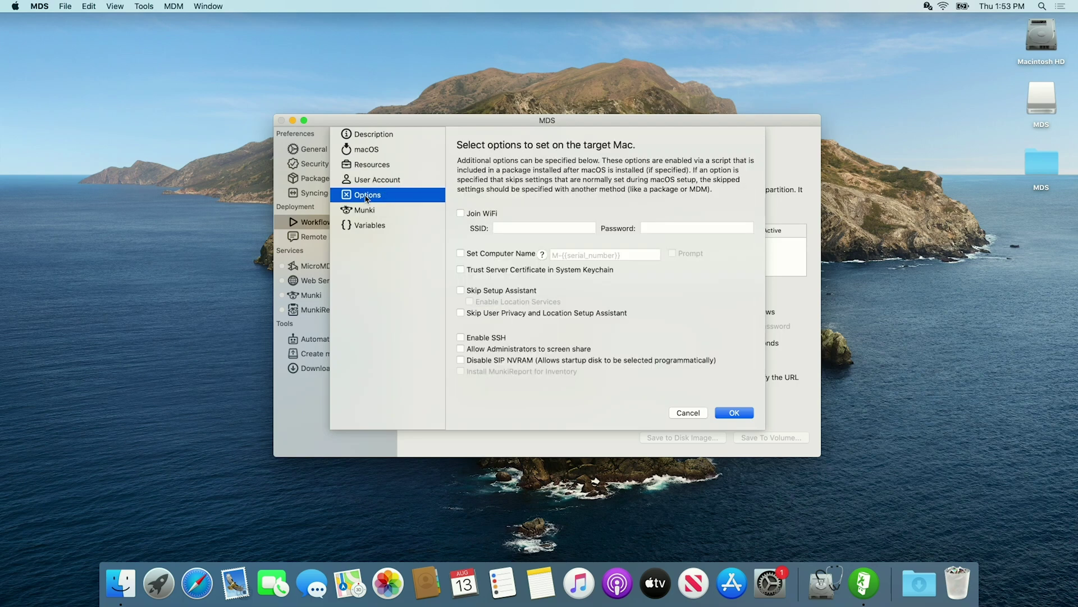
click(461, 214)
click(516, 226)
text(F)
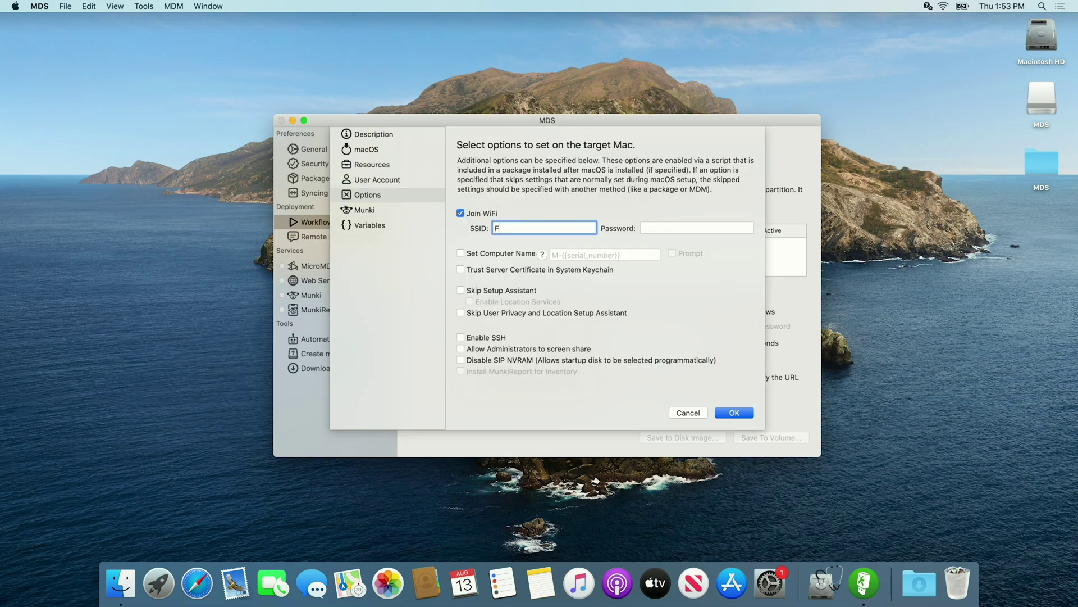
text(T-Clients)
key(Tab)
text(••••••••)
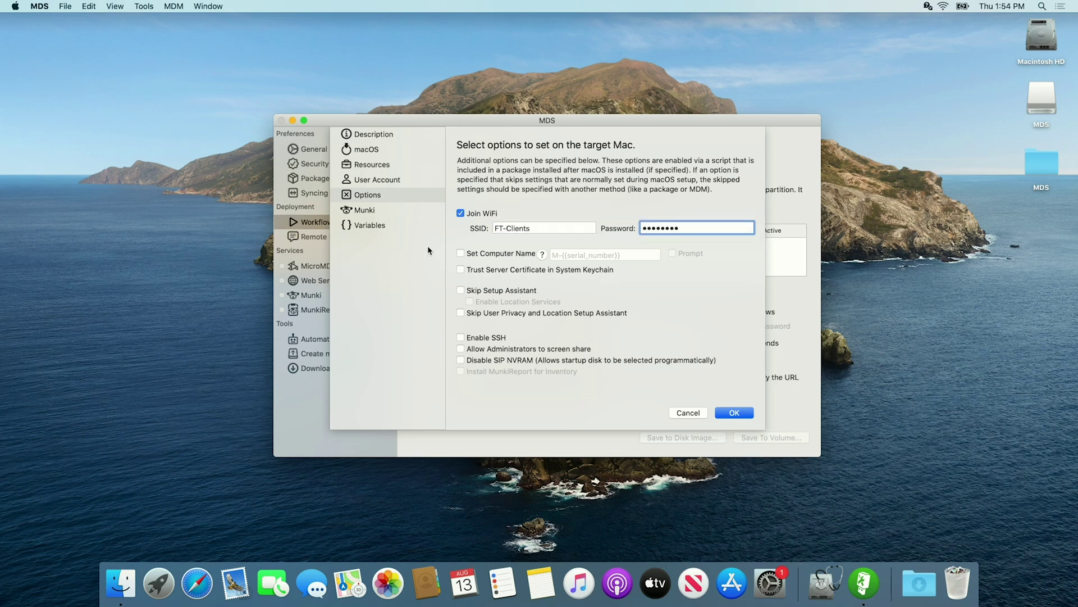
Prompt for the computer name, enable SSH, and allow administrators to screen share
click(461, 253)
click(673, 253)
click(486, 339)
click(486, 351)
Have clients connect to the FT-Clients Wi-Fi with its password before showing workflows
click(734, 413)
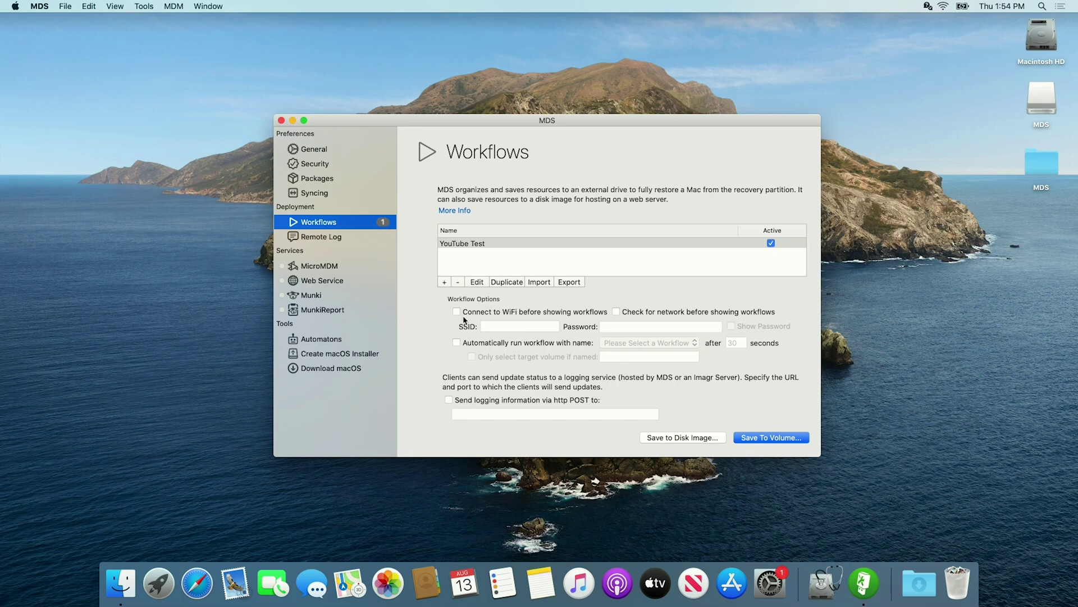
click(456, 312)
click(539, 326)
text(FT-Clients)
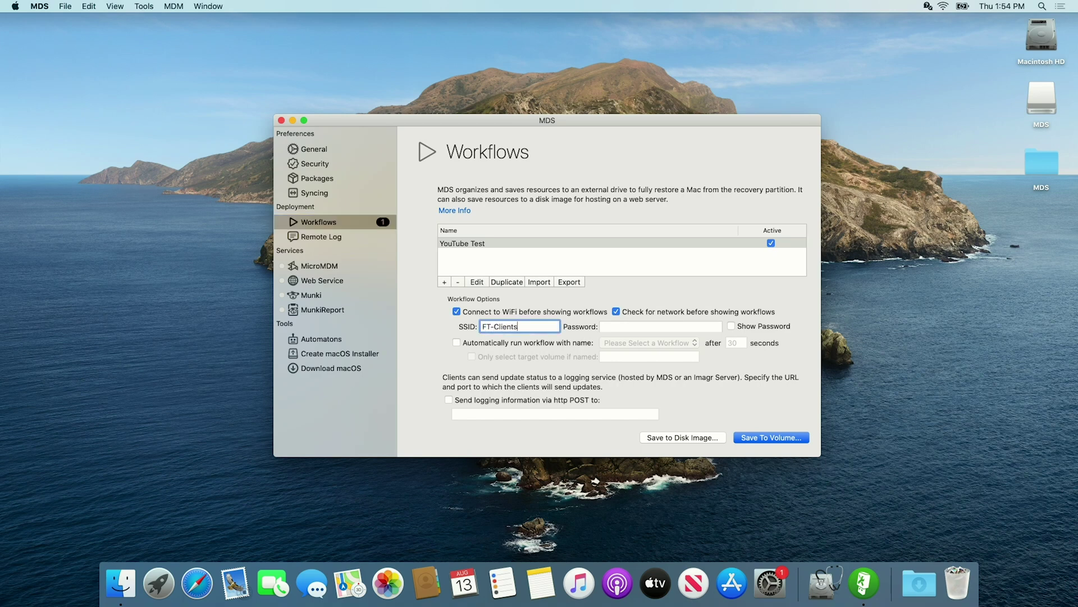
key(Tab)
text(•••••••)
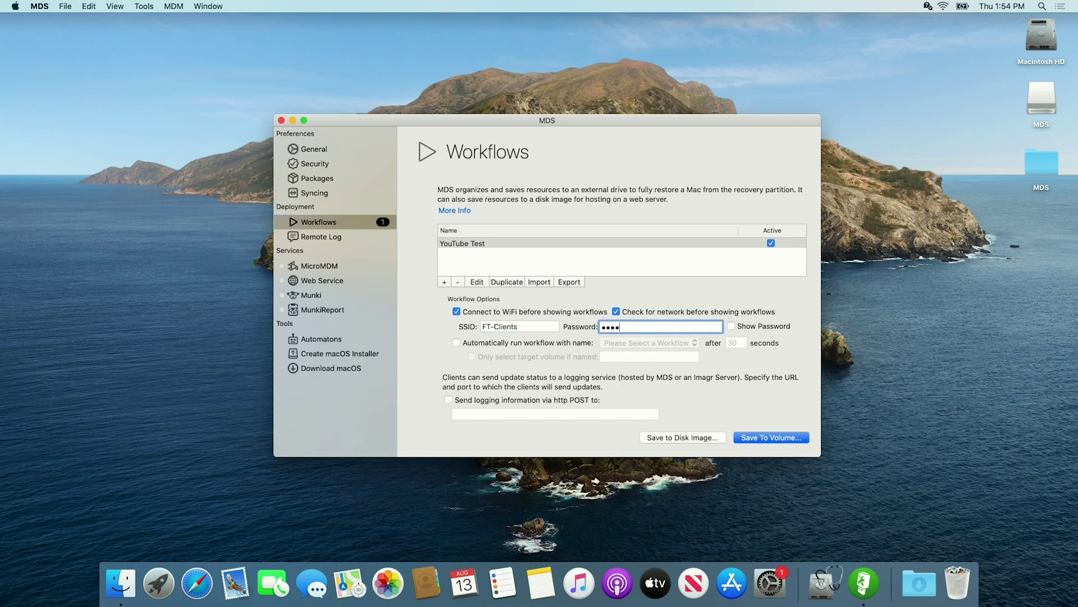
Auto-run YouTube Test after 30 seconds, only on a target volume named 'Macintosh HD'
click(477, 343)
click(623, 341)
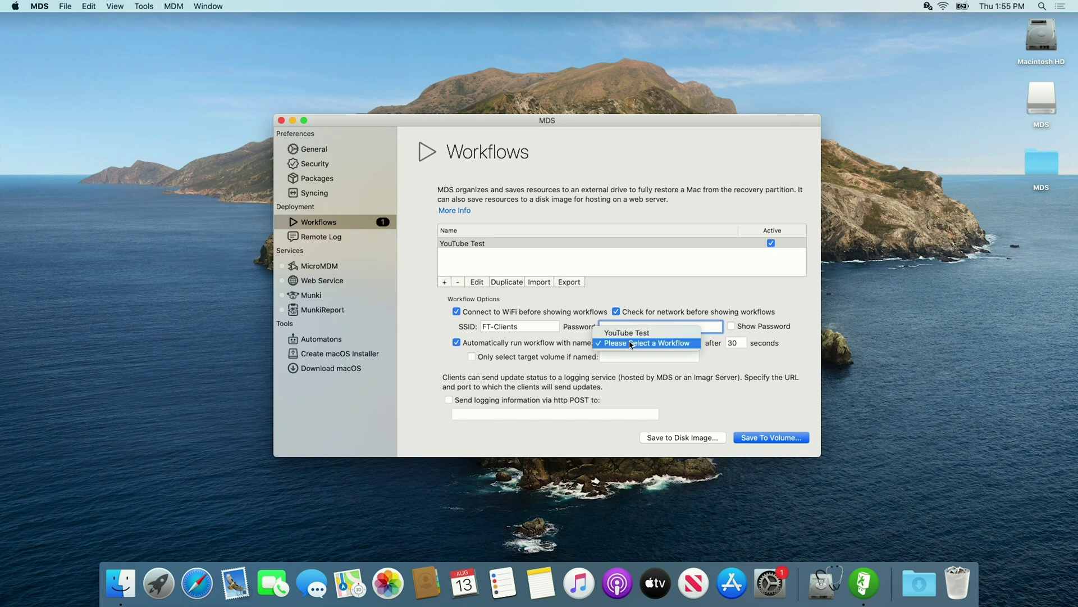
click(646, 329)
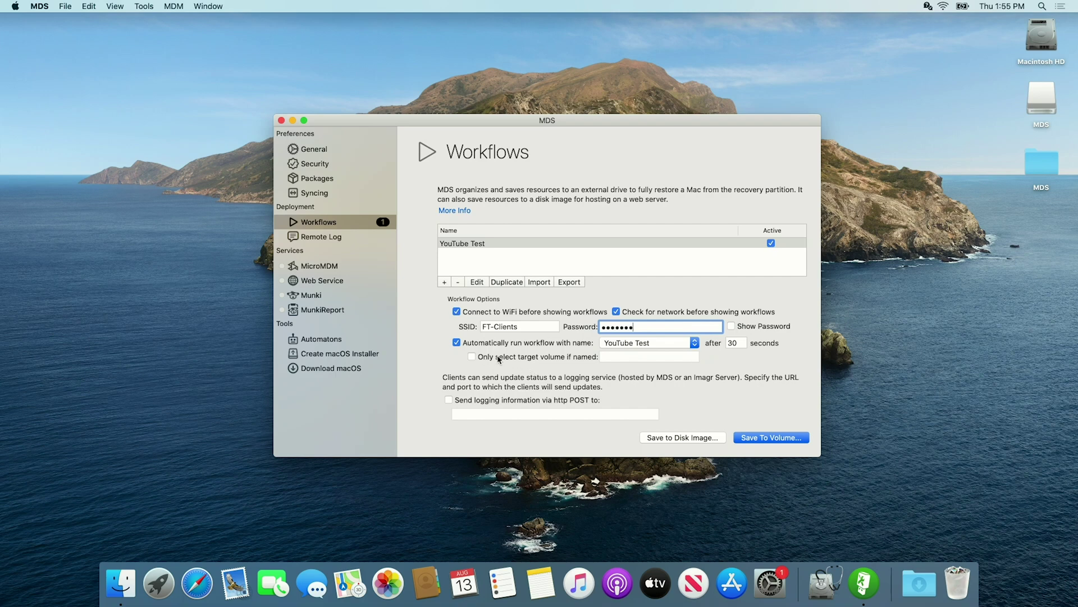
click(499, 359)
click(615, 357)
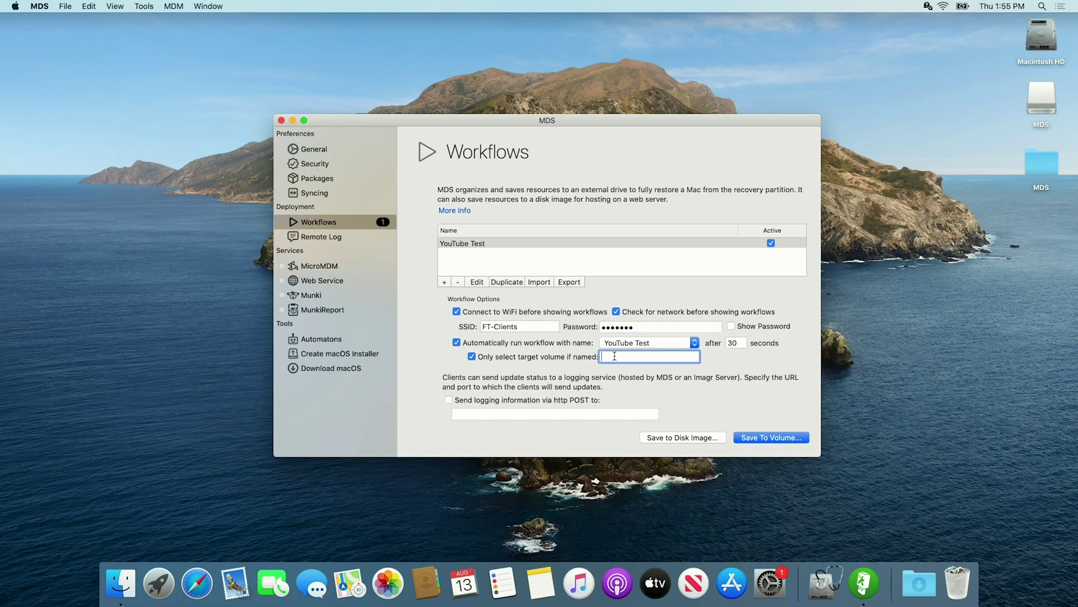
text(Macintosh HD)
Erase the external MDS drive in Disk Utility as Mac OS Extended (Journaled), keeping the name MDS
click(823, 589)
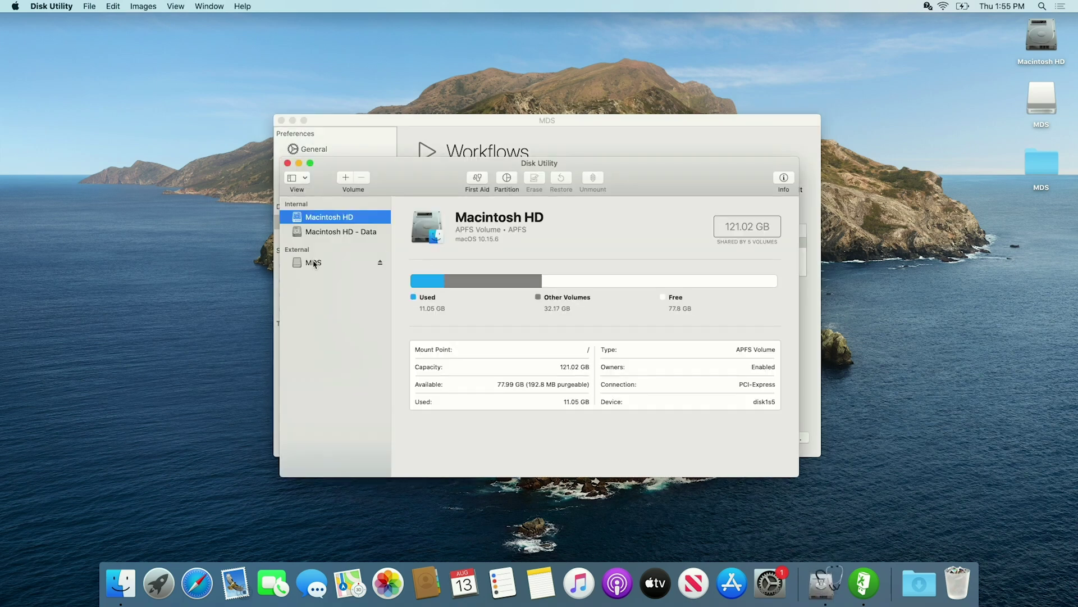
click(312, 262)
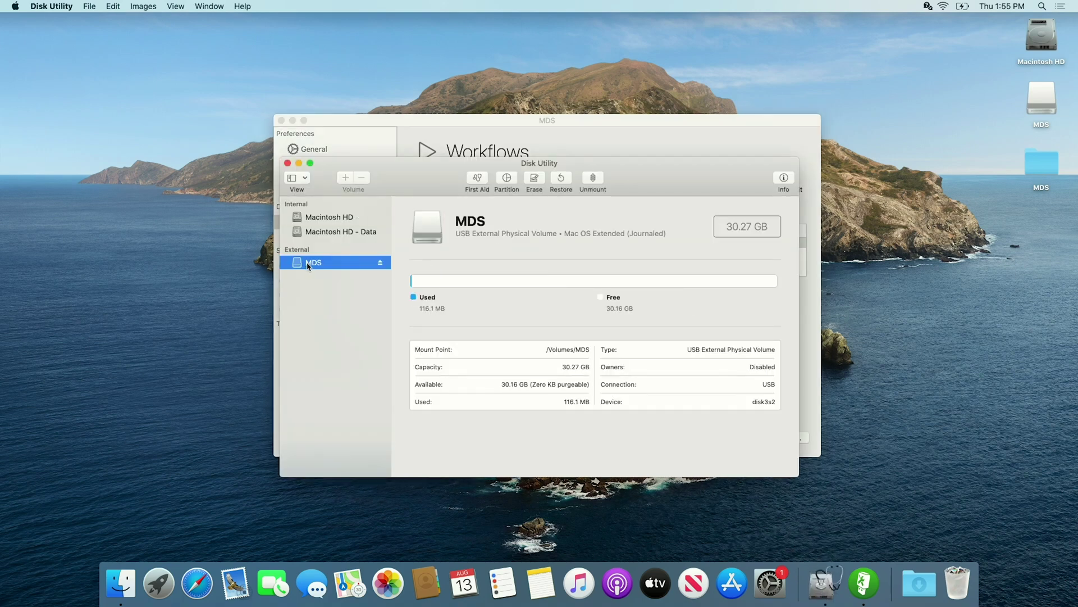
click(534, 178)
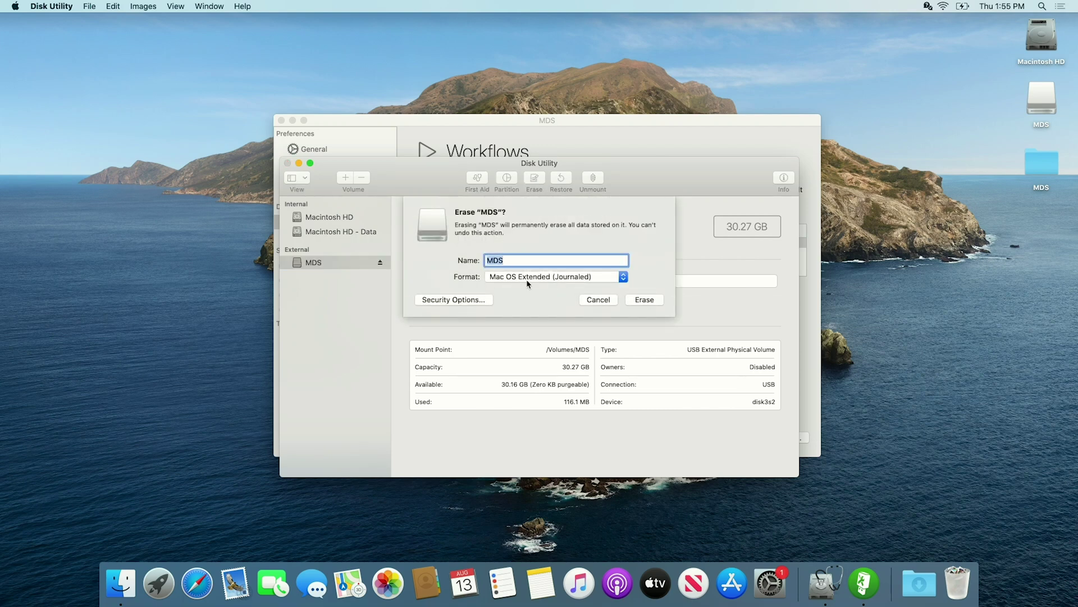
click(549, 276)
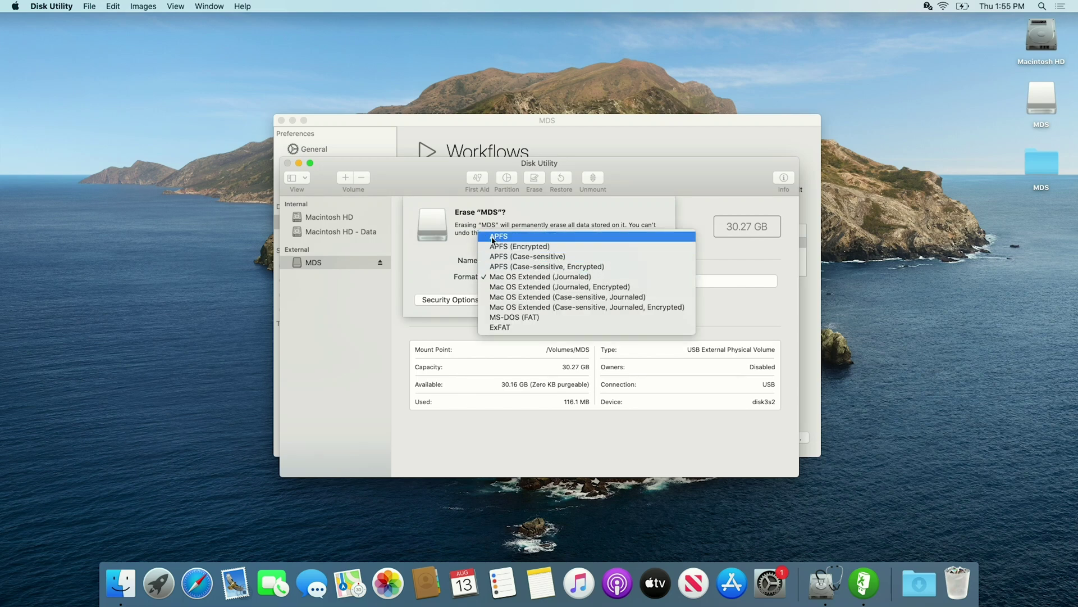
click(519, 277)
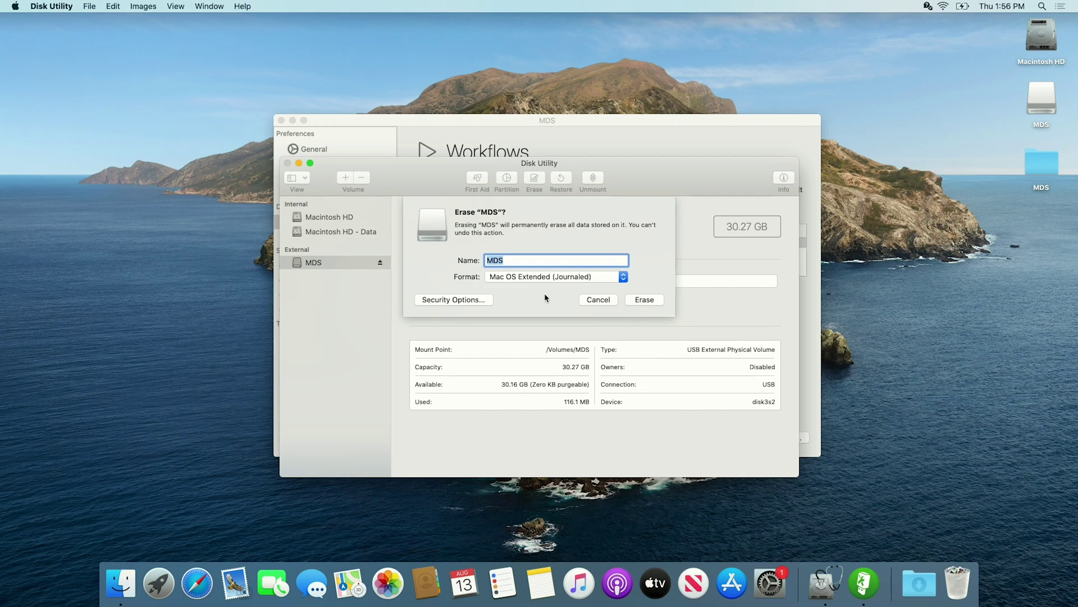
click(649, 302)
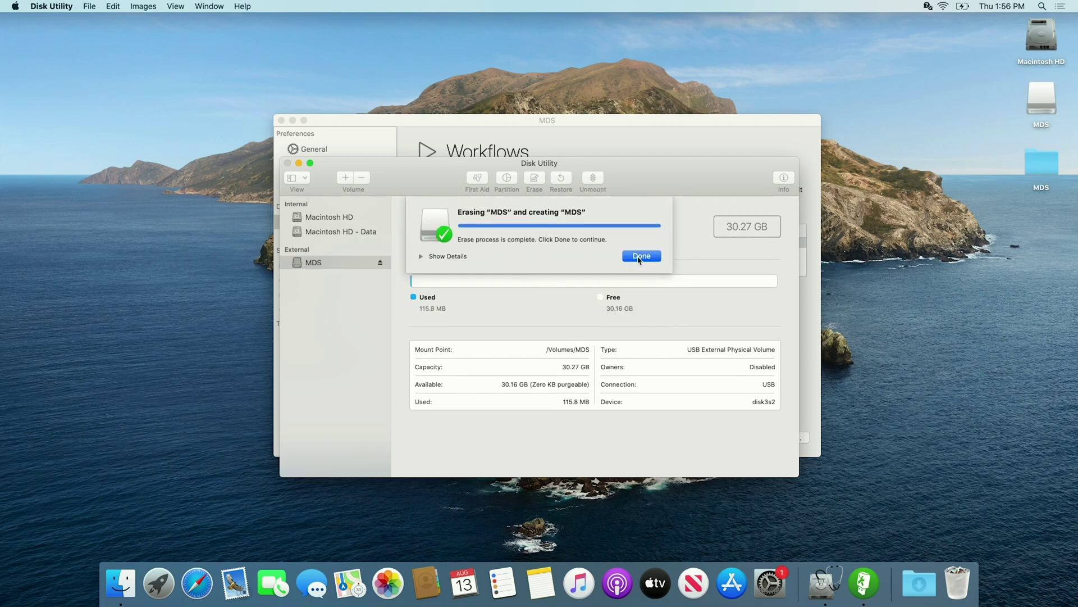
click(640, 256)
click(620, 149)
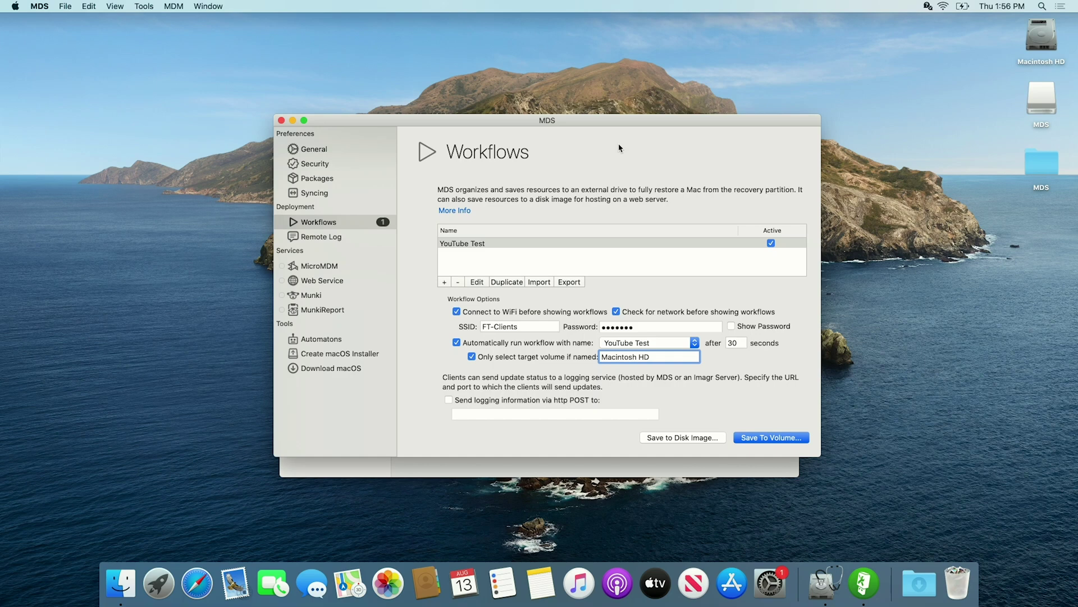
Save the workflow resources to the MDS USB volume and acknowledge the success alert
click(776, 439)
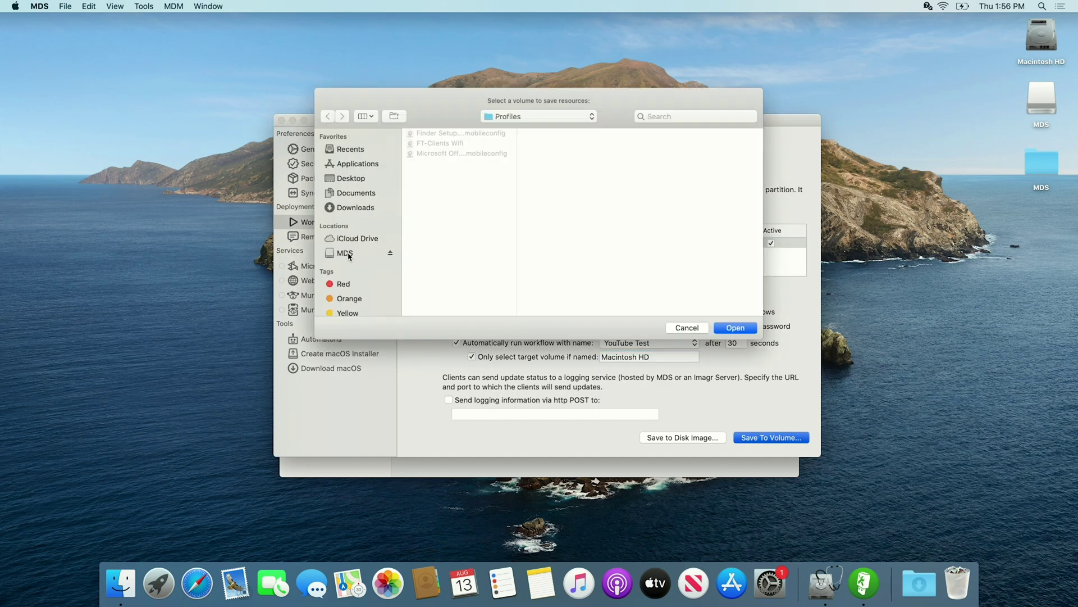
click(346, 254)
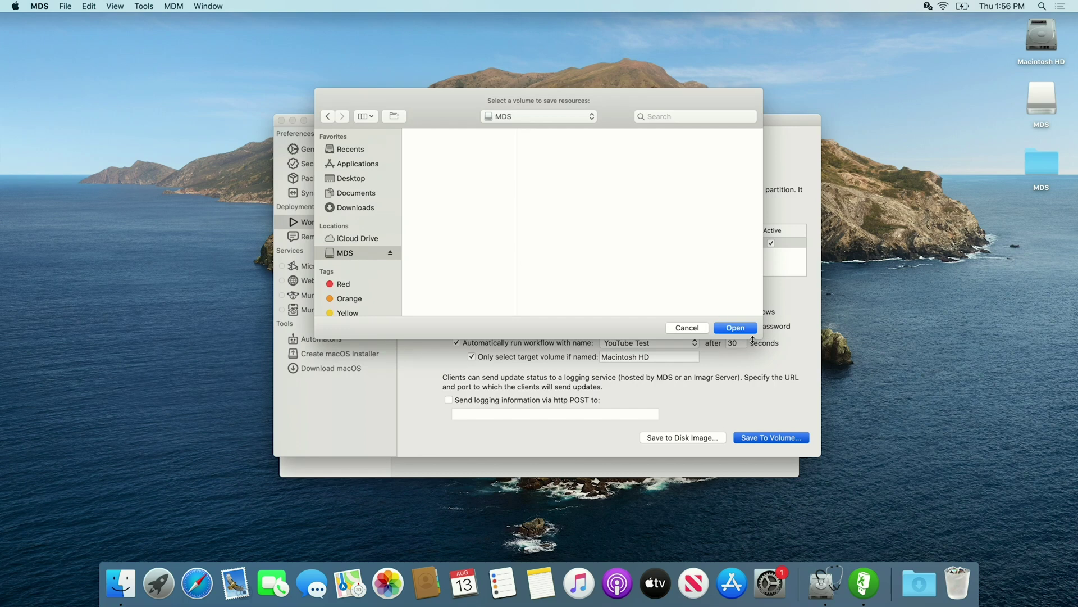
click(732, 326)
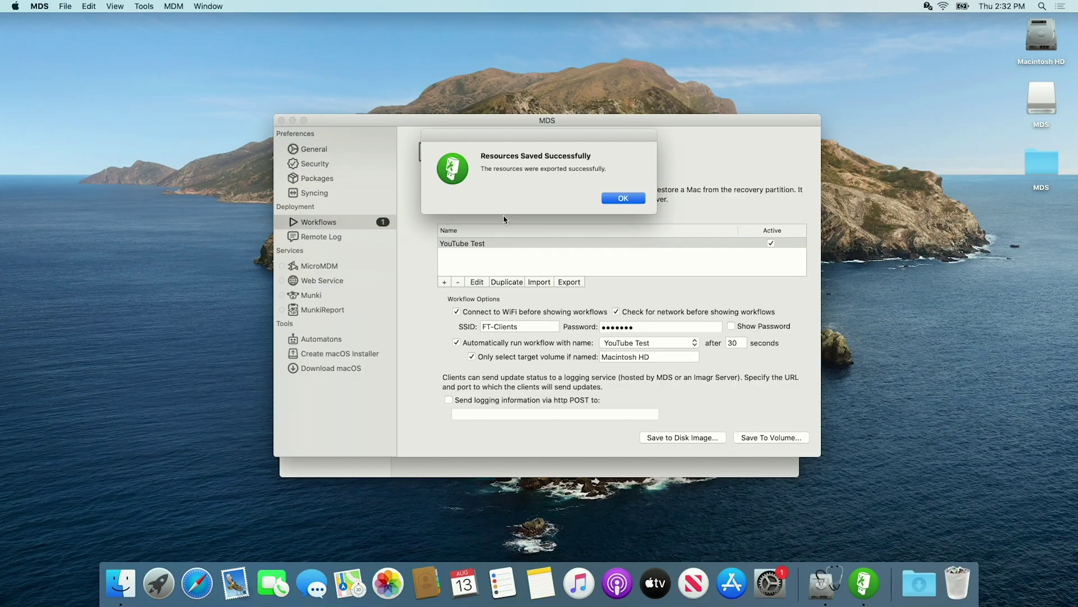
click(624, 200)
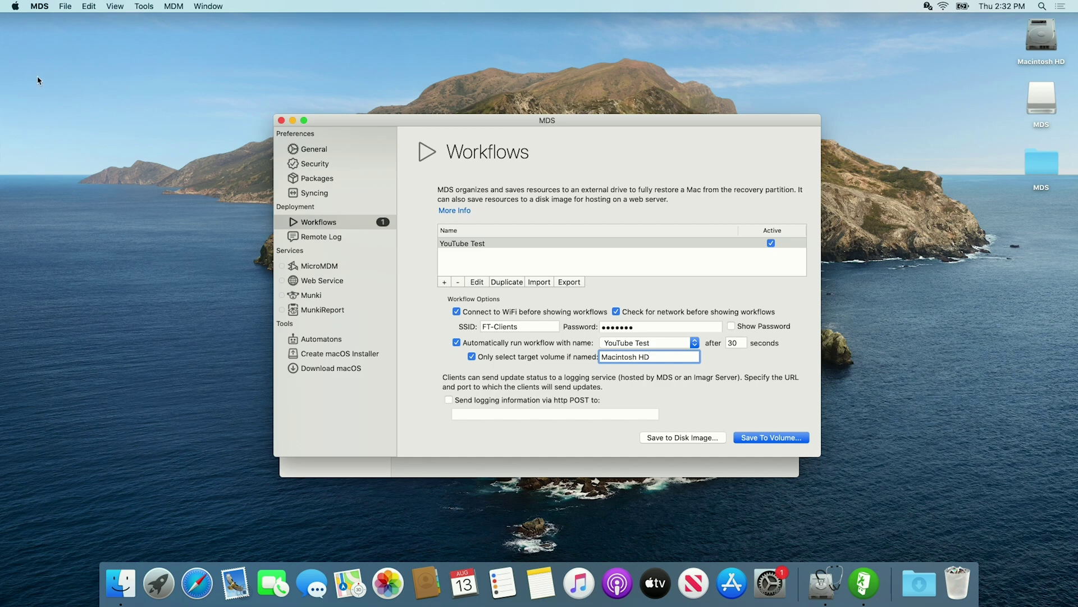
Restart the Mac from the Apple menu and confirm the restart
click(15, 8)
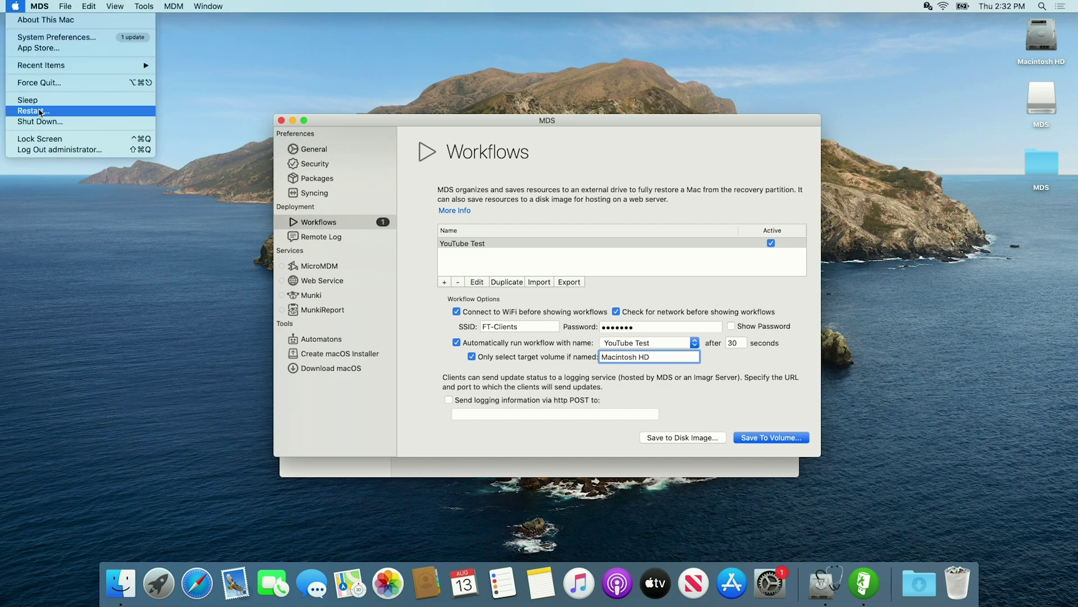
click(40, 112)
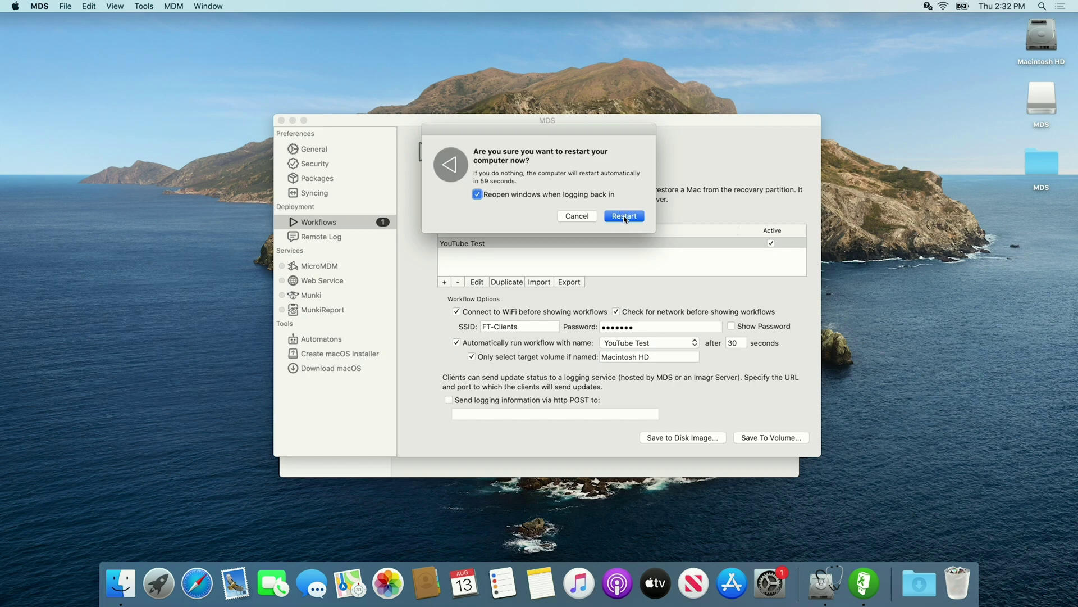
click(624, 217)
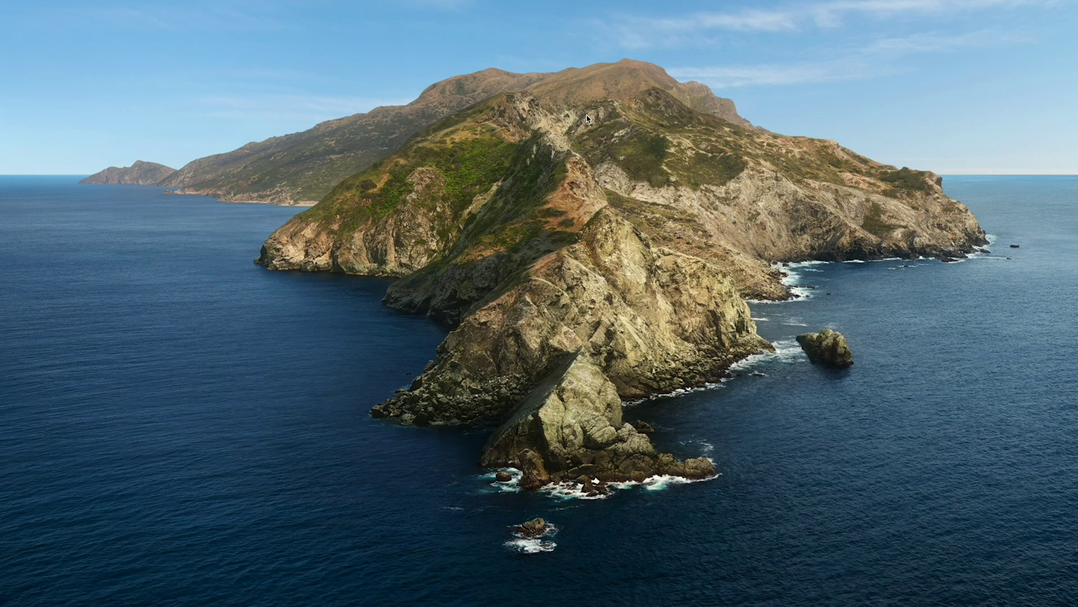